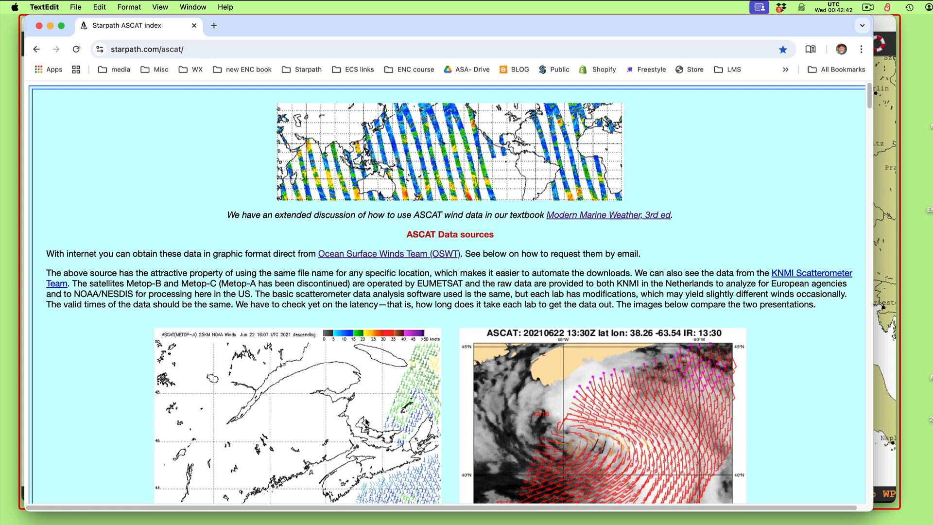
Review the ASCAT data sources, the OSWT and KNMI sample images, and the list of other ASCAT related resources
{"action": "scroll", "coordinate": [366, 422], "scroll_direction": "down", "scroll_amount": 2}
{"action": "scroll", "coordinate": [364, 424], "scroll_direction": "up", "scroll_amount": 2}
{"action": "scroll", "coordinate": [422, 346], "scroll_direction": "down", "scroll_amount": 2}
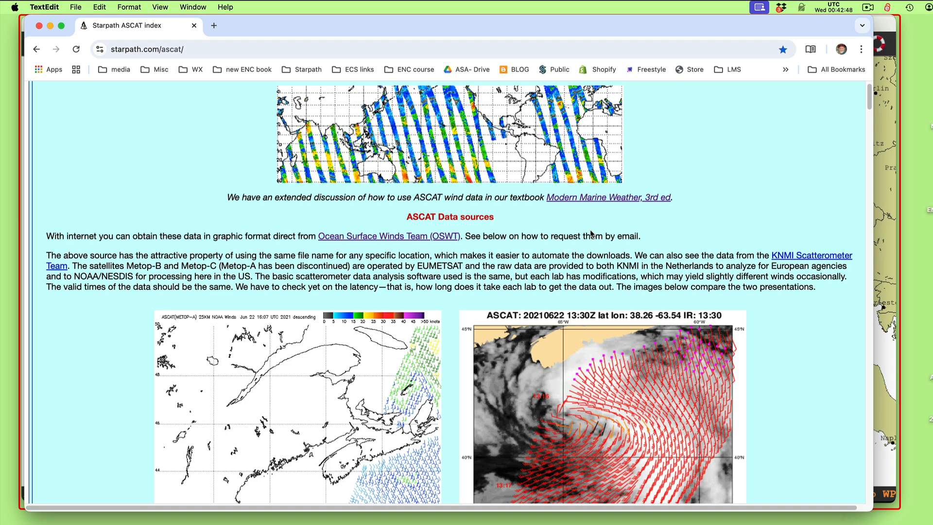
{"action": "scroll", "coordinate": [391, 401], "scroll_direction": "down", "scroll_amount": 6}
{"action": "scroll", "coordinate": [392, 401], "scroll_direction": "down", "scroll_amount": 17}
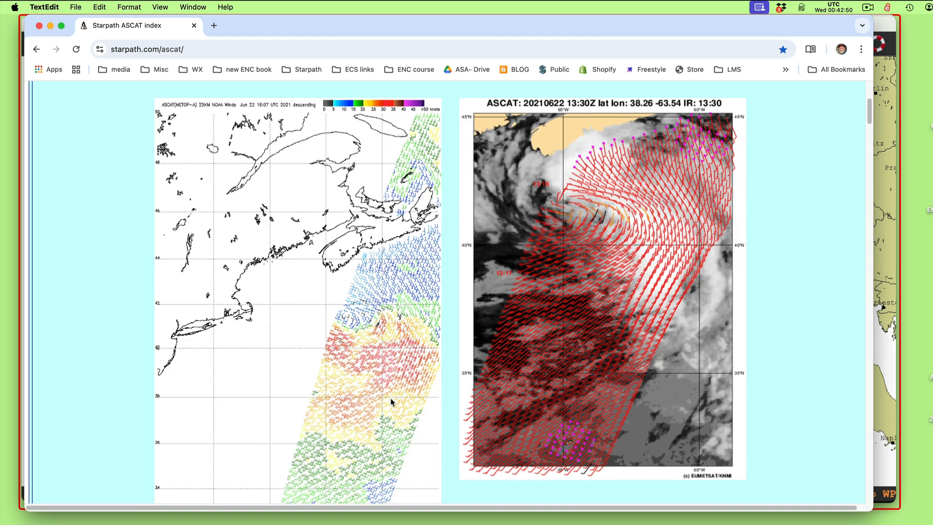
{"action": "scroll", "coordinate": [335, 314], "scroll_direction": "down", "scroll_amount": 15}
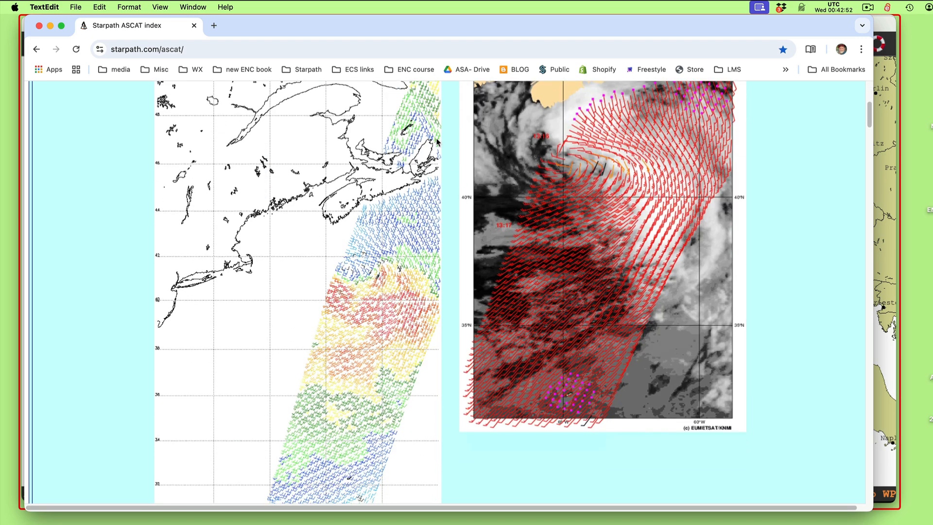
{"action": "scroll", "coordinate": [341, 401], "scroll_direction": "down", "scroll_amount": 3}
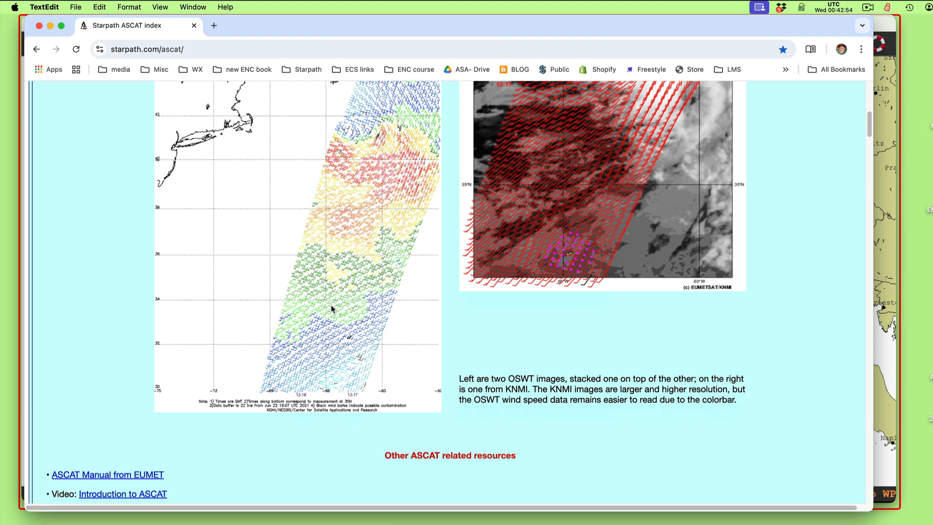
{"action": "scroll", "coordinate": [331, 308], "scroll_direction": "down", "scroll_amount": 20}
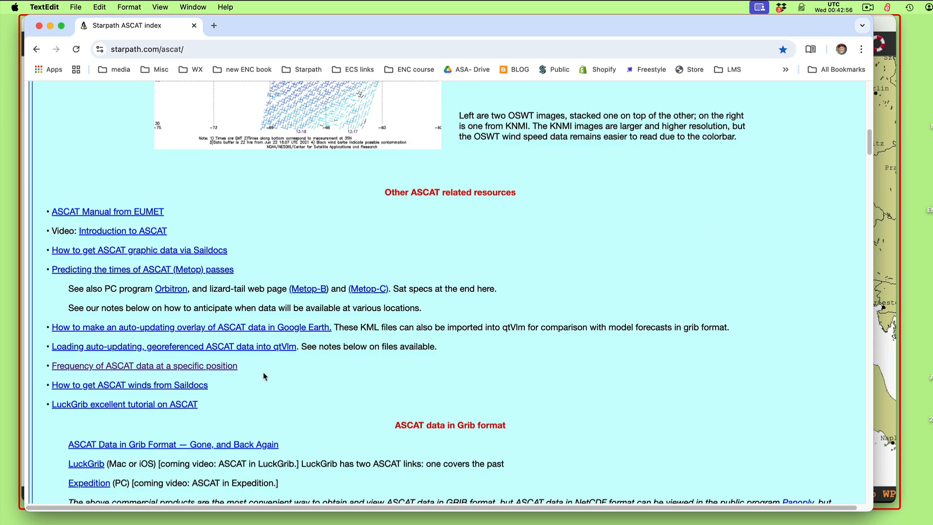
Compare the ascending and descending ASCAT sample passes around Hawaii, including their pass times and wind speed colorbars
{"action": "scroll", "coordinate": [263, 376], "scroll_direction": "down", "scroll_amount": 20}
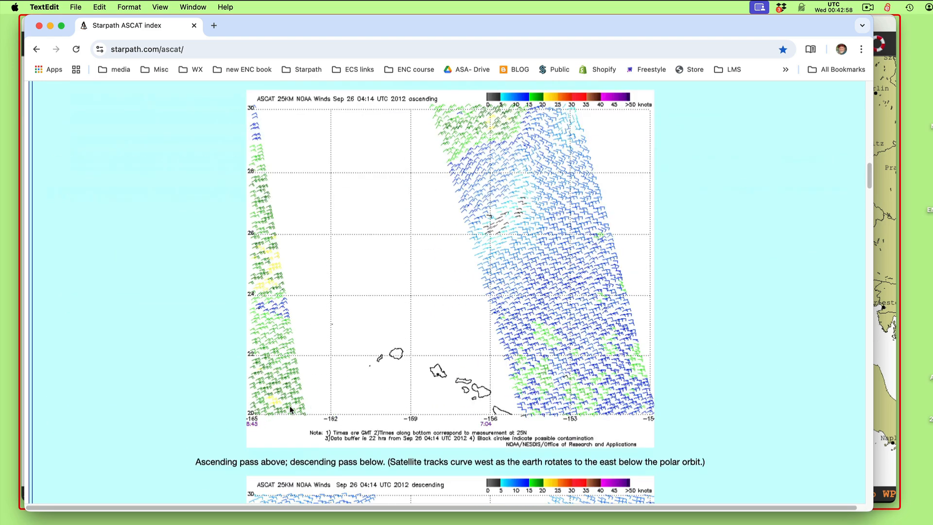
{"action": "scroll", "coordinate": [294, 221], "scroll_direction": "up", "scroll_amount": 2}
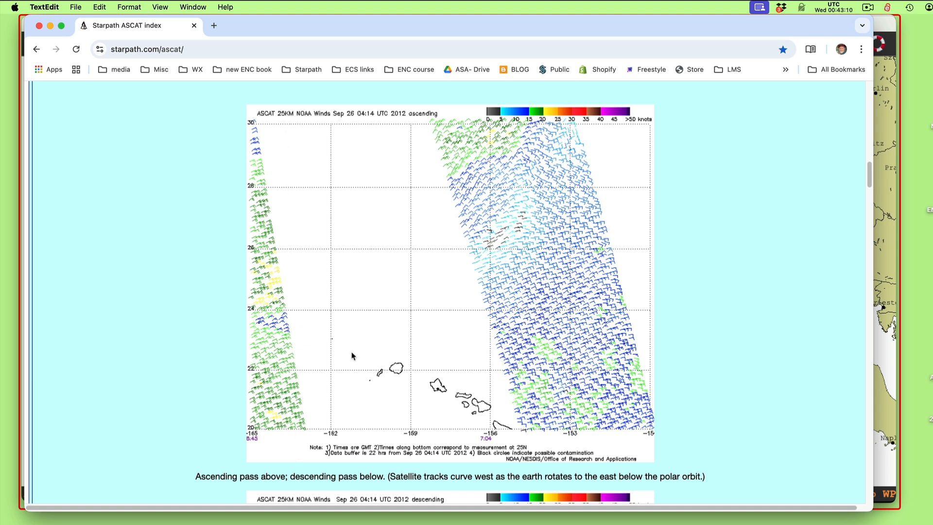
{"action": "scroll", "coordinate": [351, 356], "scroll_direction": "down", "scroll_amount": 7}
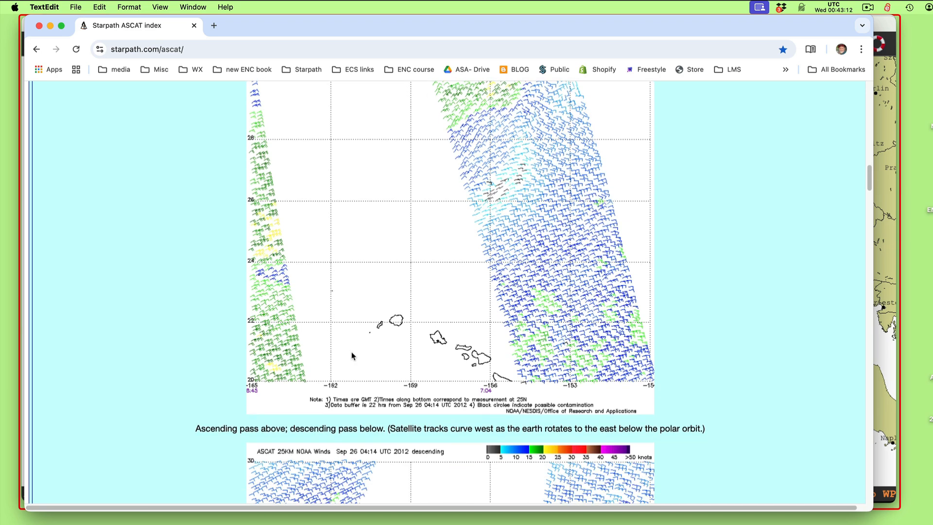
{"action": "scroll", "coordinate": [352, 356], "scroll_direction": "down", "scroll_amount": 3}
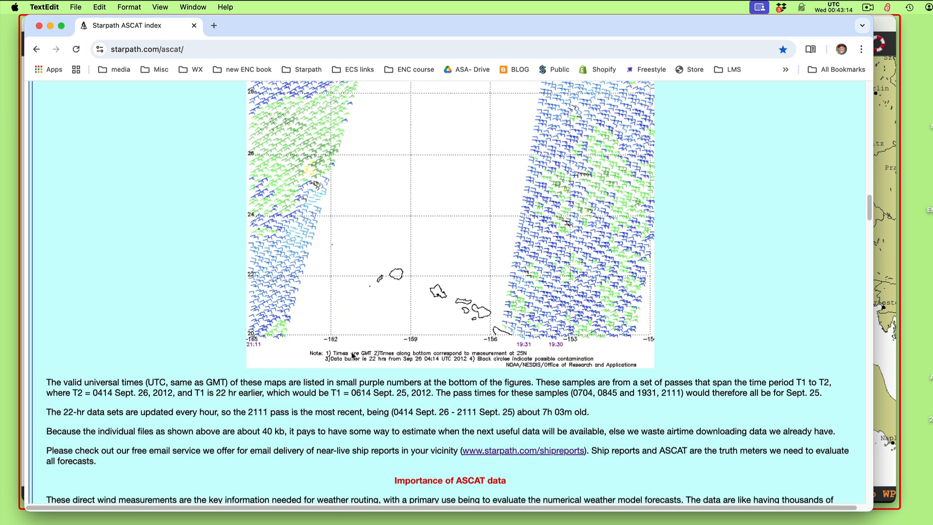
{"action": "scroll", "coordinate": [360, 355], "scroll_direction": "up", "scroll_amount": 4}
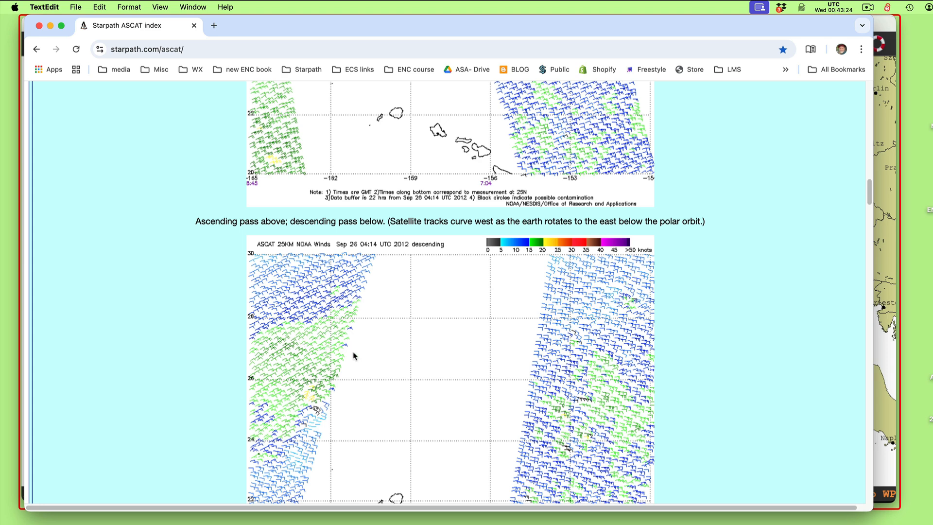
{"action": "scroll", "coordinate": [353, 355], "scroll_direction": "down", "scroll_amount": 1}
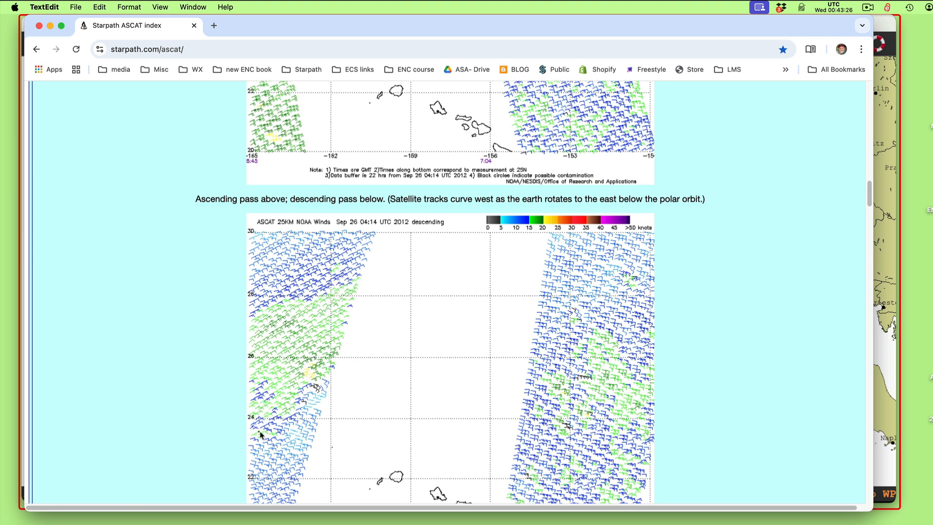
{"action": "scroll", "coordinate": [448, 345], "scroll_direction": "down", "scroll_amount": 2}
{"action": "scroll", "coordinate": [448, 345], "scroll_direction": "down", "scroll_amount": 4}
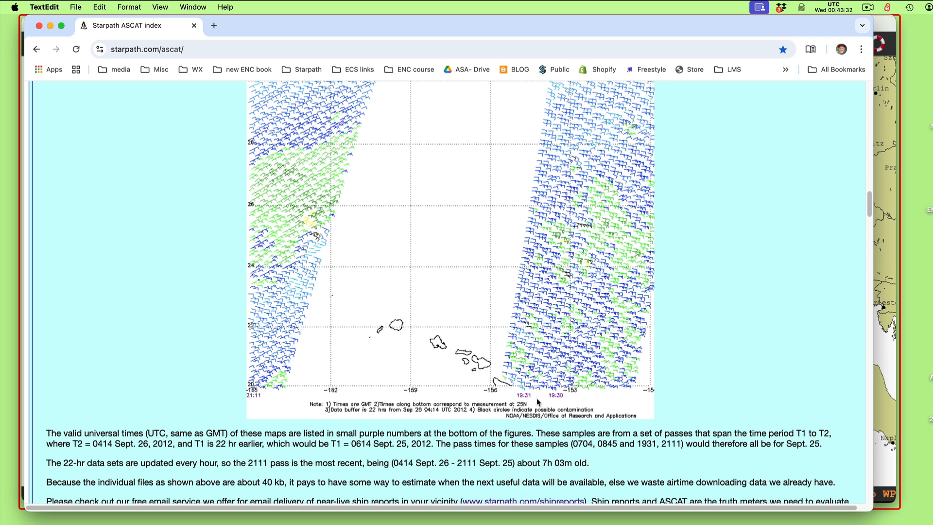
{"action": "scroll", "coordinate": [516, 363], "scroll_direction": "up", "scroll_amount": 4}
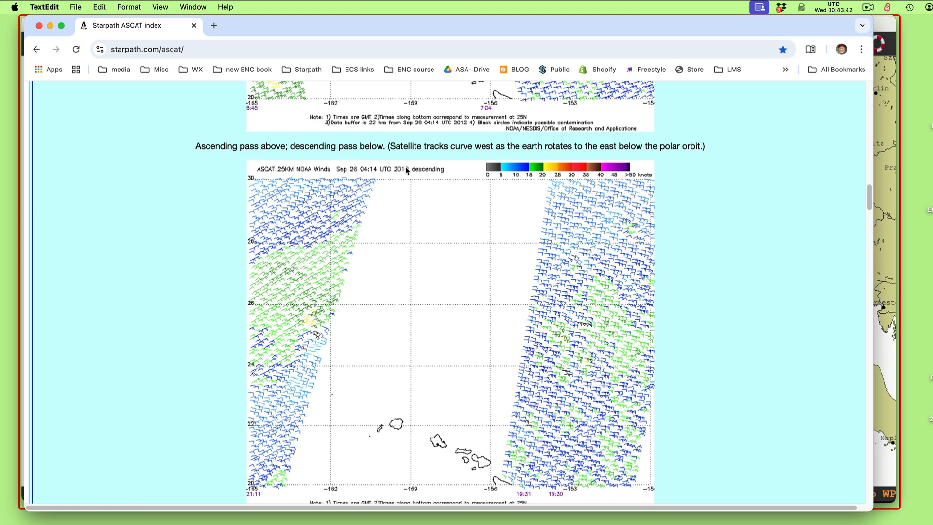
{"action": "scroll", "coordinate": [434, 295], "scroll_direction": "up", "scroll_amount": 1}
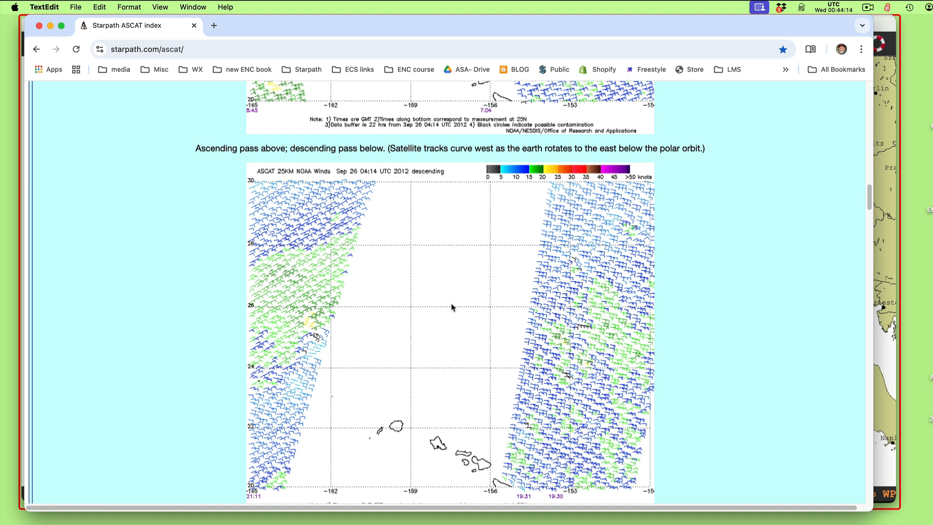
{"action": "scroll", "coordinate": [451, 307], "scroll_direction": "down", "scroll_amount": 1}
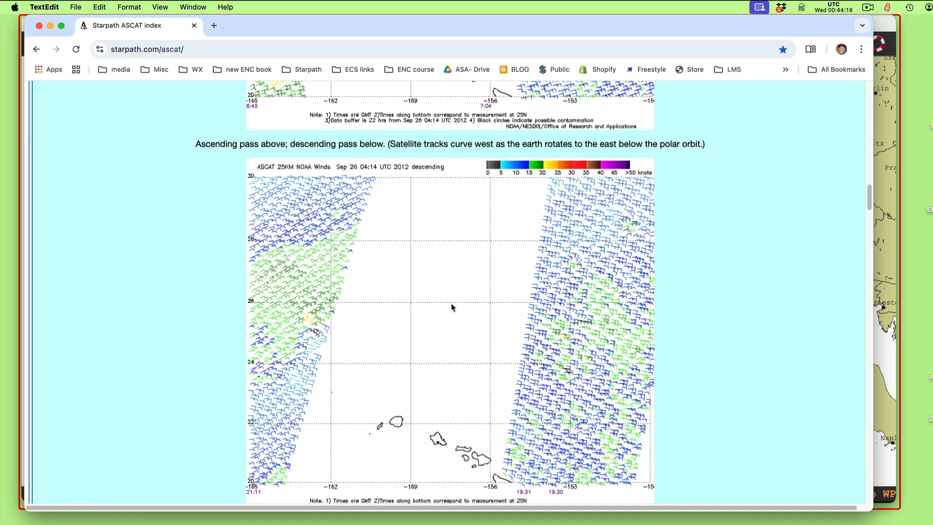
{"action": "scroll", "coordinate": [451, 307], "scroll_direction": "down", "scroll_amount": 5}
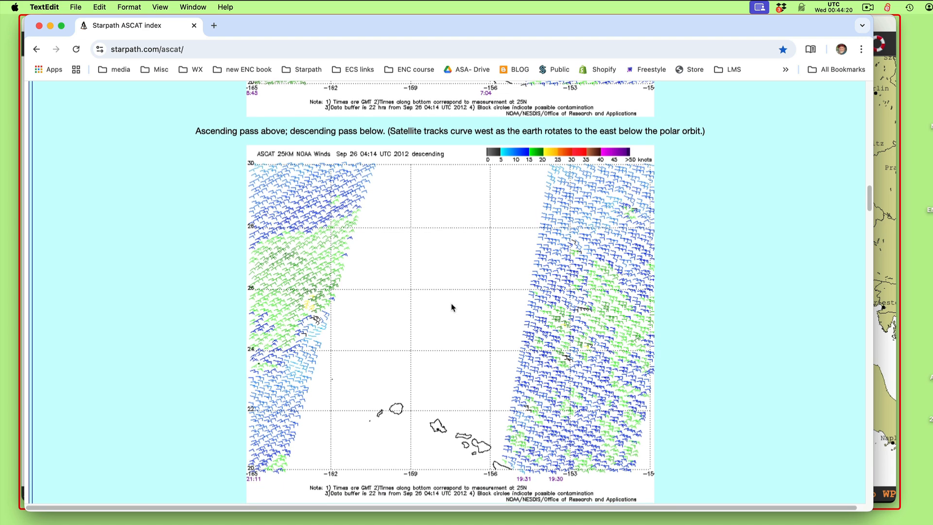
Read the notes on valid times and the importance of ASCAT data, and examine the North America graphic index of zones
{"action": "scroll", "coordinate": [452, 308], "scroll_direction": "down", "scroll_amount": 7}
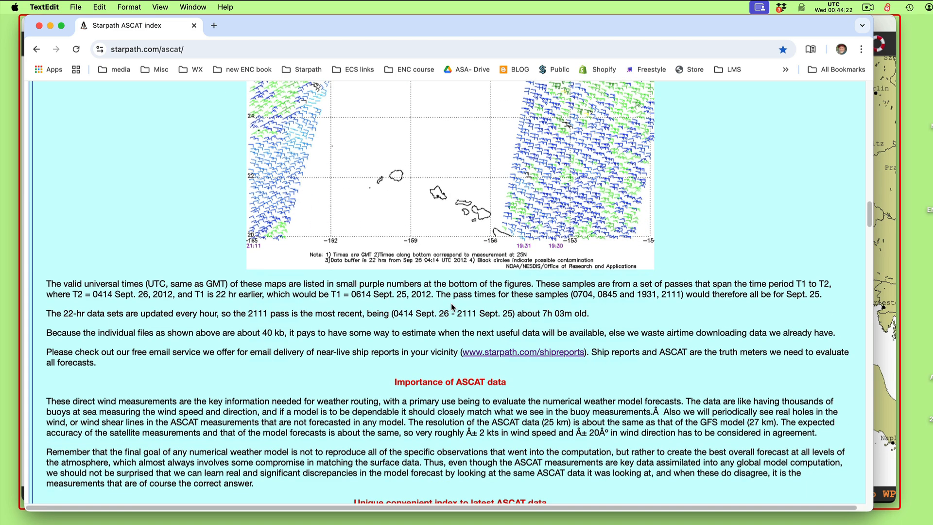
{"action": "scroll", "coordinate": [451, 307], "scroll_direction": "down", "scroll_amount": 3}
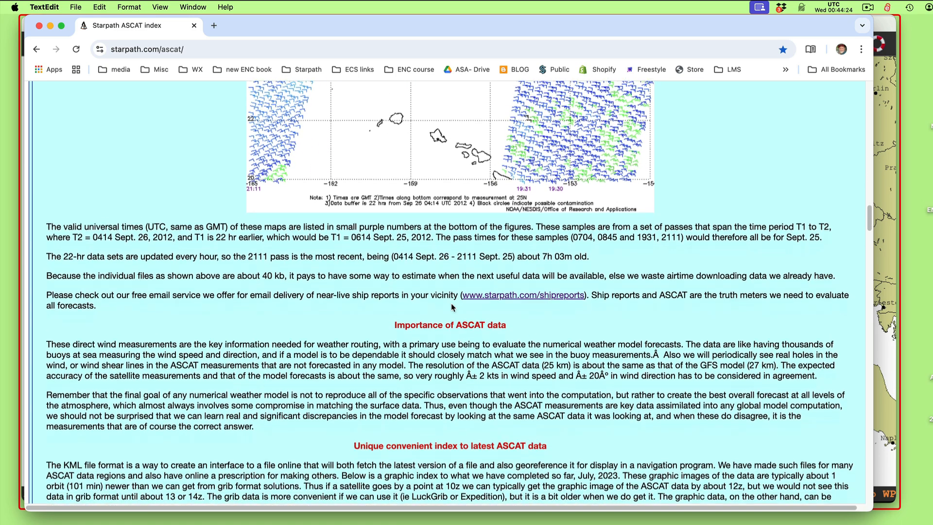
{"action": "scroll", "coordinate": [451, 307], "scroll_direction": "down", "scroll_amount": 2}
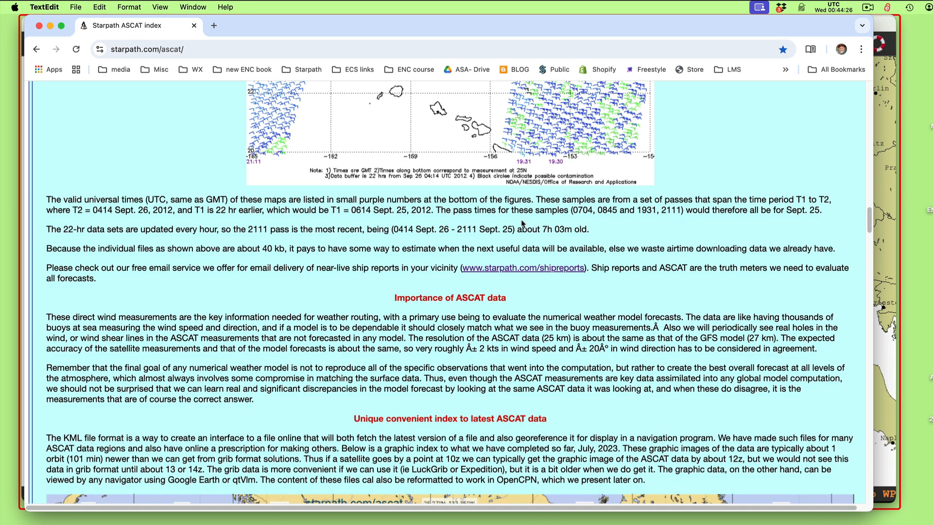
{"action": "scroll", "coordinate": [480, 362], "scroll_direction": "down", "scroll_amount": 12}
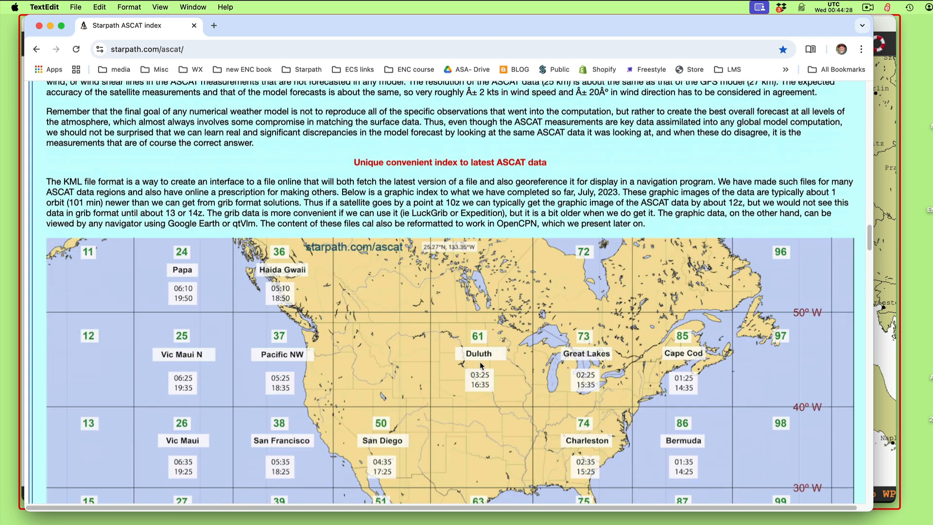
{"action": "scroll", "coordinate": [479, 362], "scroll_direction": "down", "scroll_amount": 9}
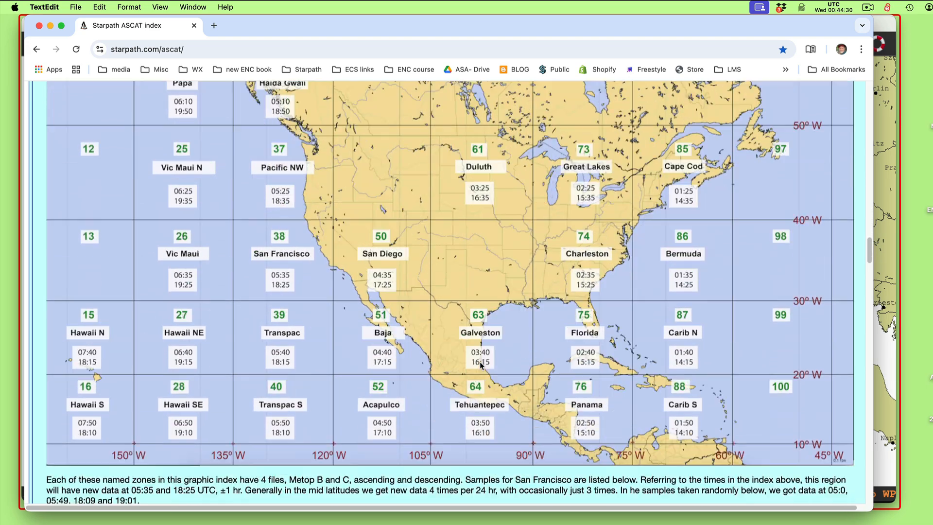
{"action": "scroll", "coordinate": [479, 362], "scroll_direction": "down", "scroll_amount": 2}
{"action": "scroll", "coordinate": [480, 362], "scroll_direction": "up", "scroll_amount": 2}
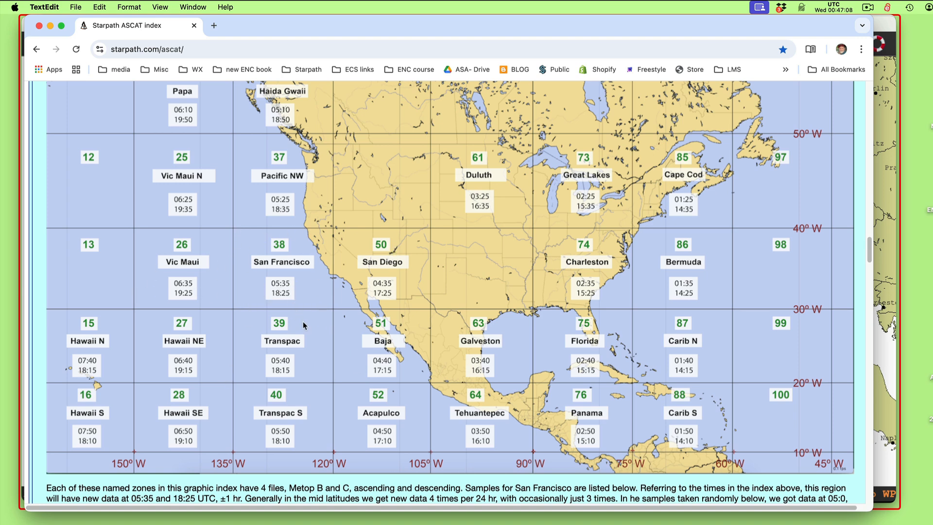
Examine the San Francisco KML file samples, the Metop-B and Metop-C global pass plots, and the zoomed San Francisco swaths
{"action": "scroll", "coordinate": [304, 325], "scroll_direction": "down", "scroll_amount": 10}
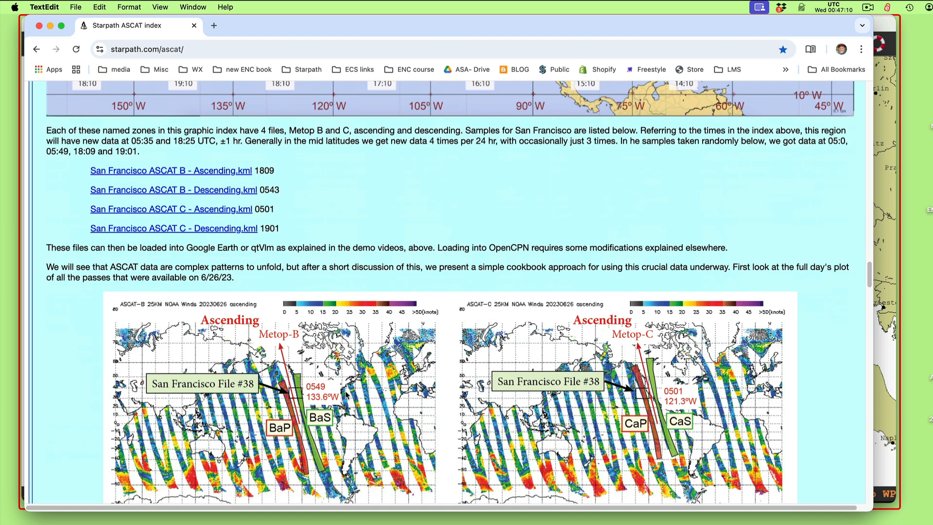
{"action": "scroll", "coordinate": [346, 394], "scroll_direction": "down", "scroll_amount": 5}
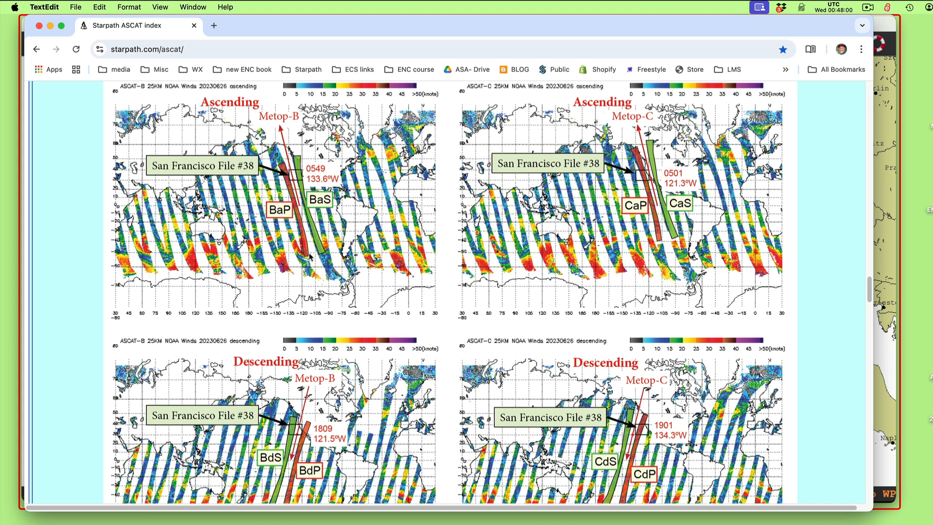
{"action": "left_click", "coordinate": [382, 490]}
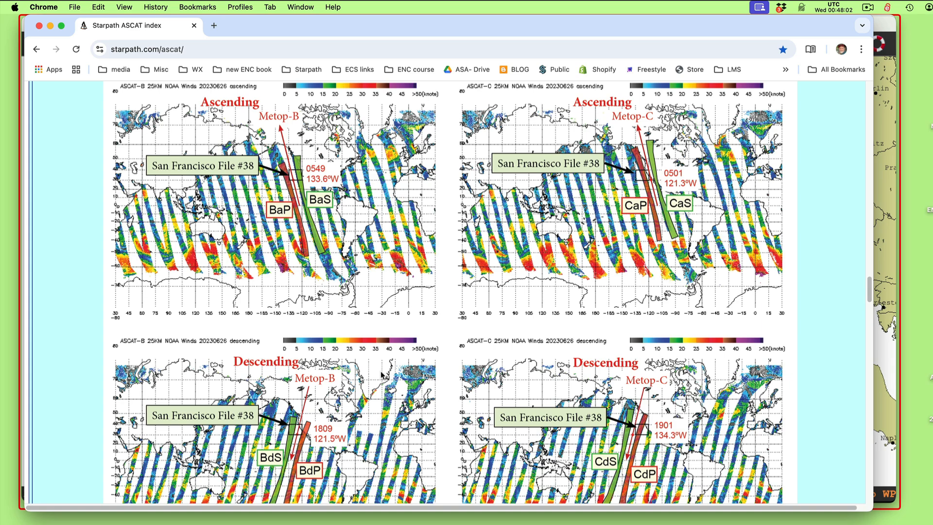
{"action": "scroll", "coordinate": [379, 384], "scroll_direction": "down", "scroll_amount": 5}
{"action": "scroll", "coordinate": [377, 390], "scroll_direction": "down", "scroll_amount": 8}
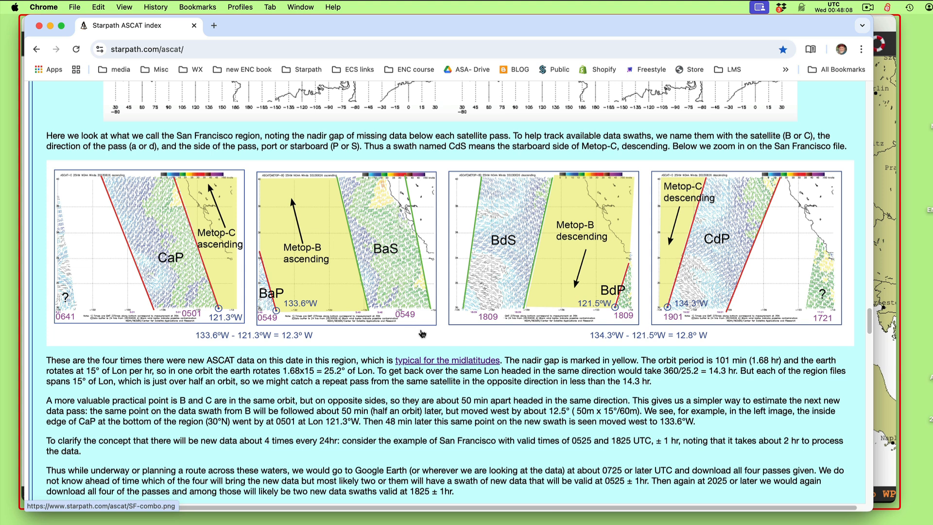
{"action": "scroll", "coordinate": [515, 357], "scroll_direction": "down", "scroll_amount": 2}
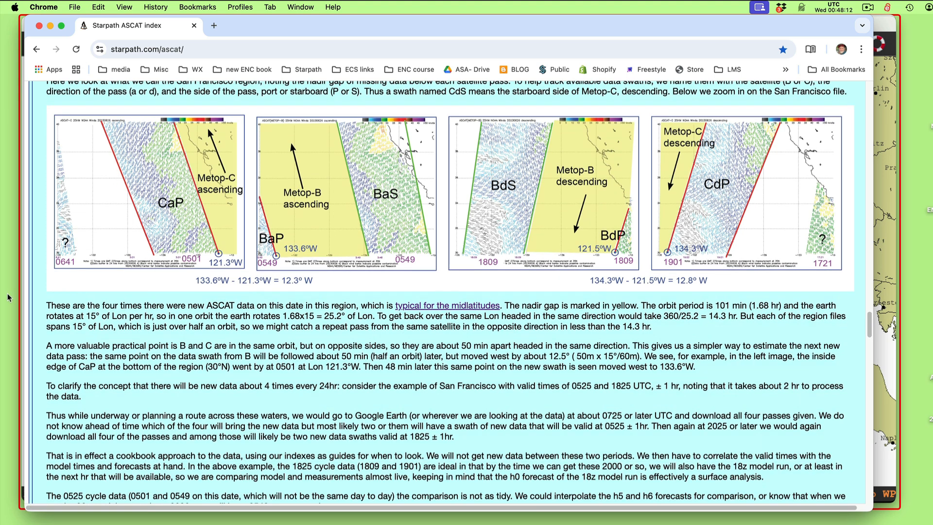
{"action": "scroll", "coordinate": [495, 397], "scroll_direction": "down", "scroll_amount": 10}
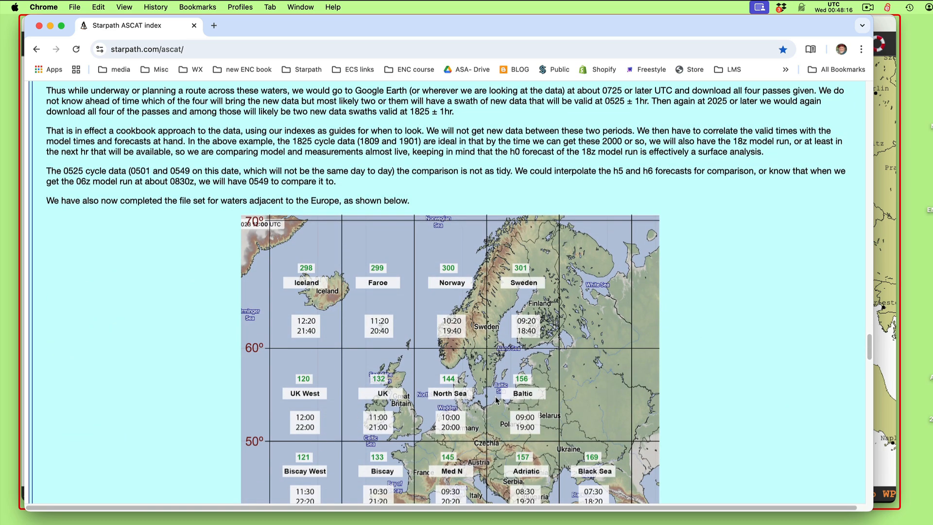
{"action": "scroll", "coordinate": [496, 399], "scroll_direction": "up", "scroll_amount": 15}
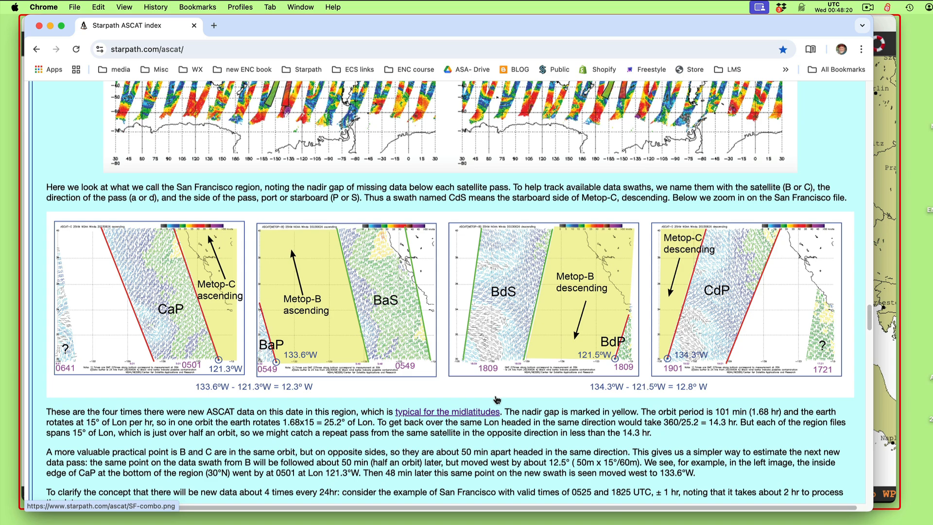
Examine the European ASCAT zone index, the KML zip downloads, and the videos on viewing ASCAT winds on computers and tablets
{"action": "scroll", "coordinate": [495, 399], "scroll_direction": "down", "scroll_amount": 20}
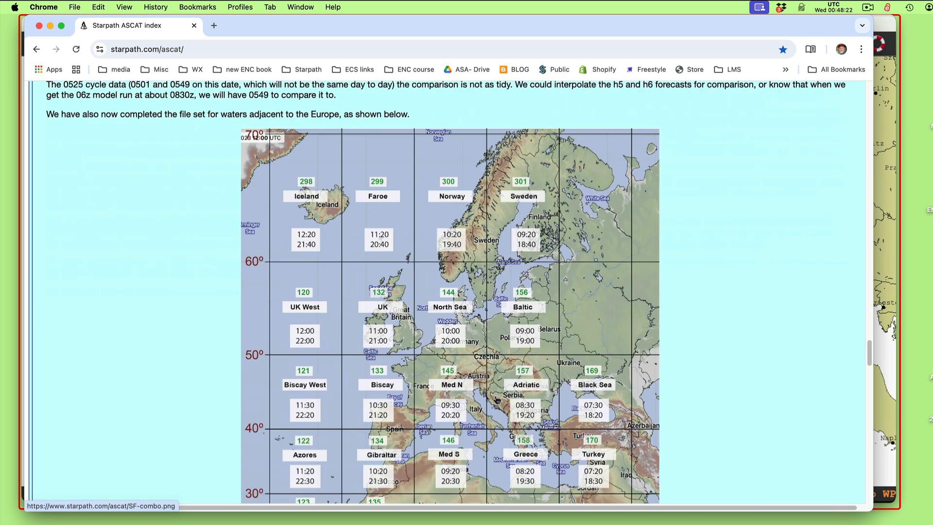
{"action": "scroll", "coordinate": [496, 399], "scroll_direction": "down", "scroll_amount": 8}
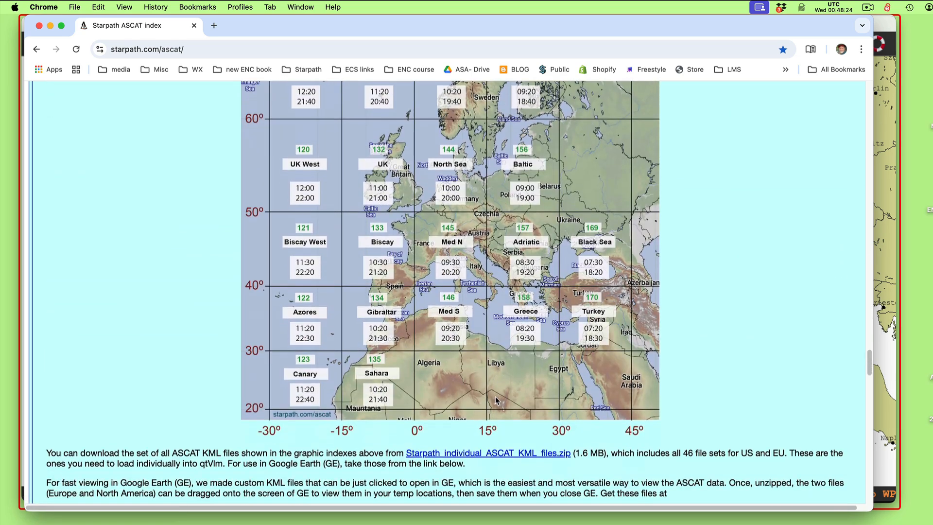
{"action": "scroll", "coordinate": [495, 396], "scroll_direction": "down", "scroll_amount": 6}
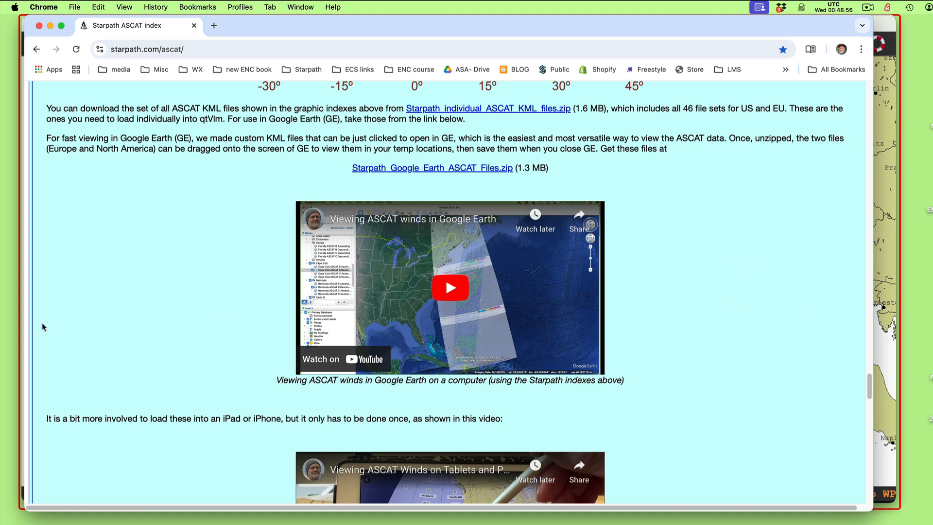
{"action": "scroll", "coordinate": [265, 381], "scroll_direction": "down", "scroll_amount": 1}
{"action": "scroll", "coordinate": [265, 381], "scroll_direction": "down", "scroll_amount": 5}
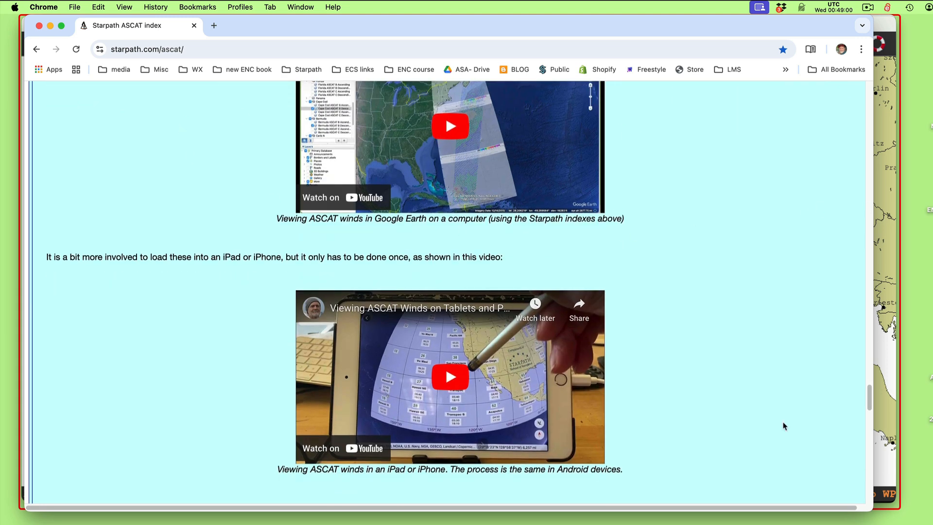
Examine the ascending and descending swath geometry diagrams and the satellite height diagram near the end of the page
{"action": "scroll", "coordinate": [764, 348], "scroll_direction": "down", "scroll_amount": 6}
{"action": "scroll", "coordinate": [764, 339], "scroll_direction": "down", "scroll_amount": 20}
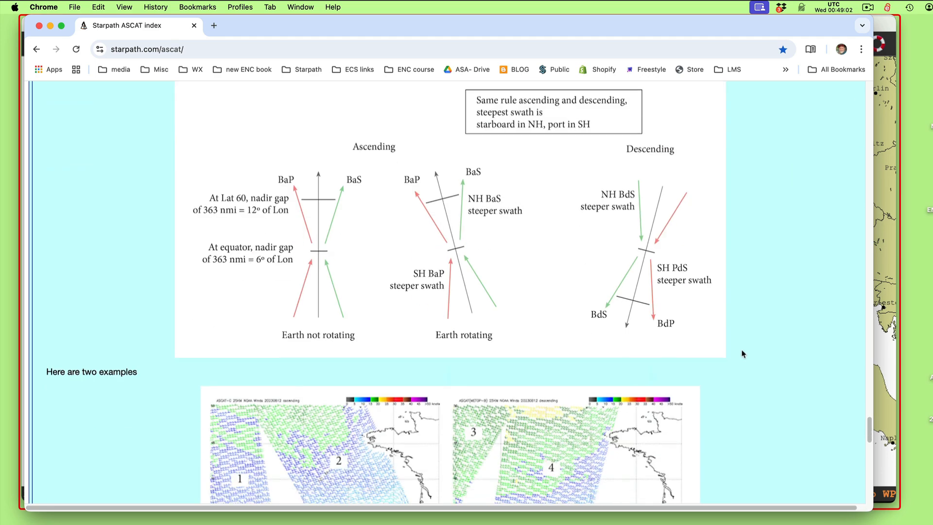
{"action": "scroll", "coordinate": [733, 356], "scroll_direction": "down", "scroll_amount": 6}
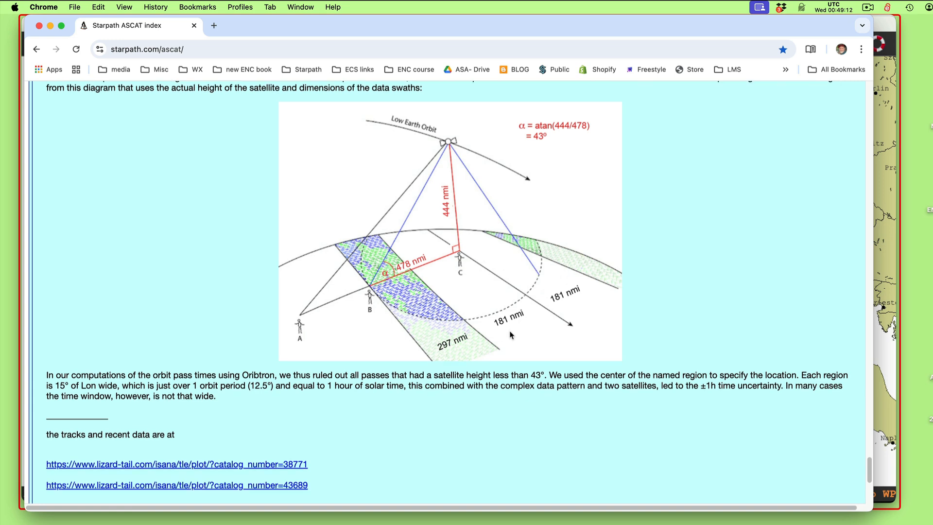
Review the satellite track links, the METOP-B and METOP-C TLE data and the track plot URL notes ending the page
{"action": "scroll", "coordinate": [535, 340], "scroll_direction": "down", "scroll_amount": 5}
{"action": "scroll", "coordinate": [513, 367], "scroll_direction": "down", "scroll_amount": 4}
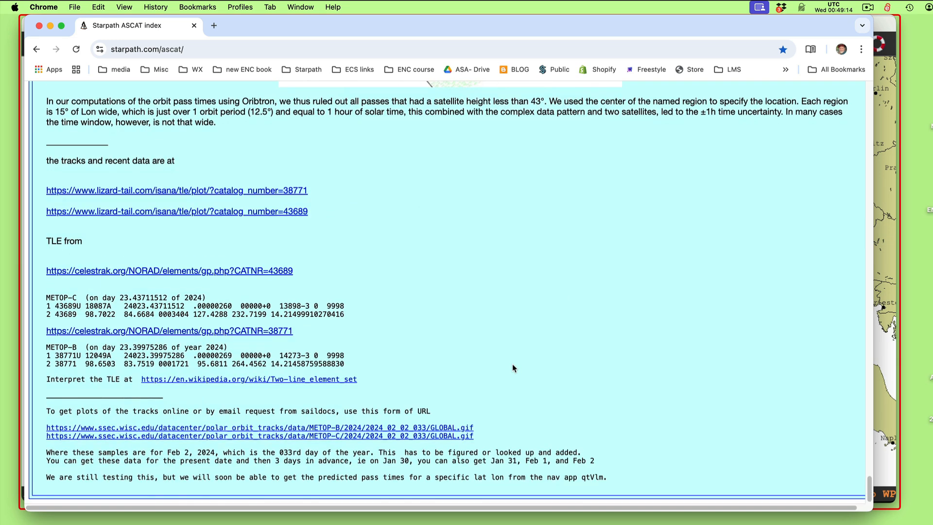
{"action": "scroll", "coordinate": [513, 367], "scroll_direction": "up", "scroll_amount": 12}
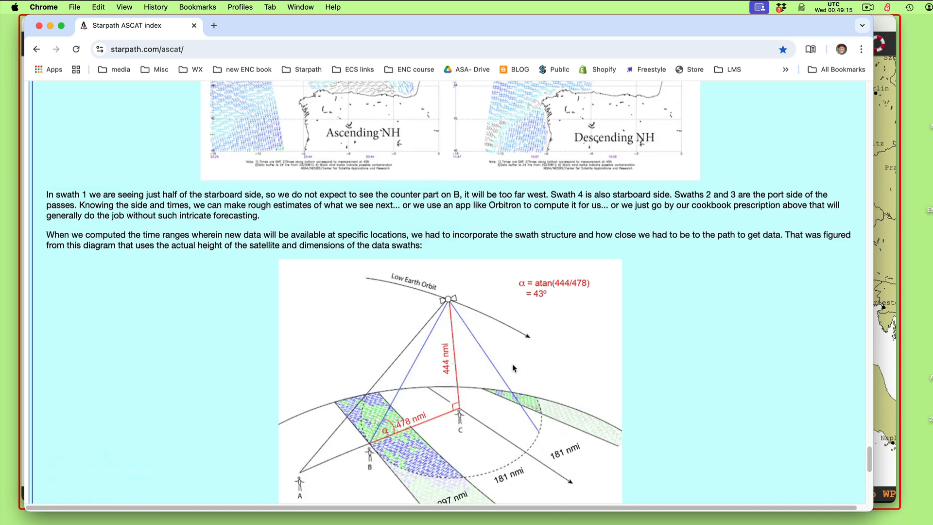
Switch to Google Earth Pro, display the ASCAT North America overlays, and hide the INDEX overlay so the wind data is exposed
{"action": "double_click", "coordinate": [328, 25]}
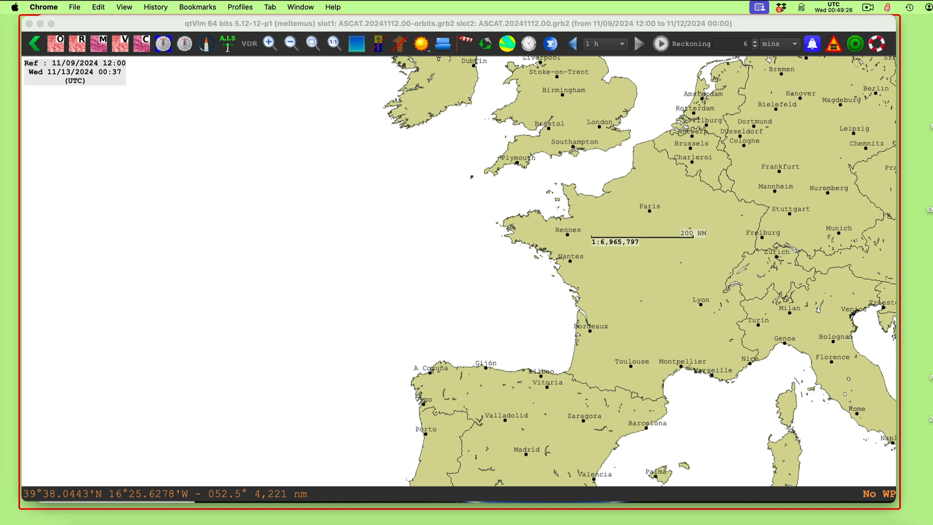
{"action": "key", "text": "super+Tab"}
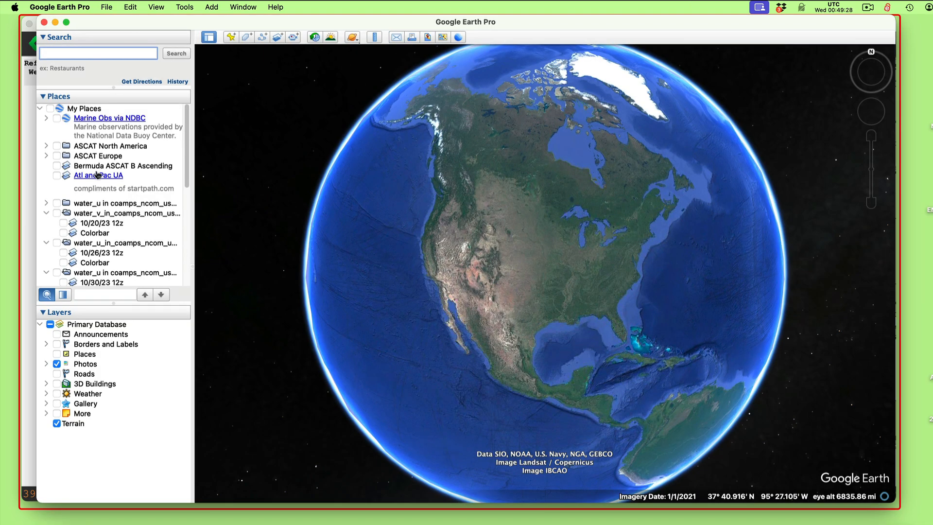
{"action": "left_click", "coordinate": [56, 146]}
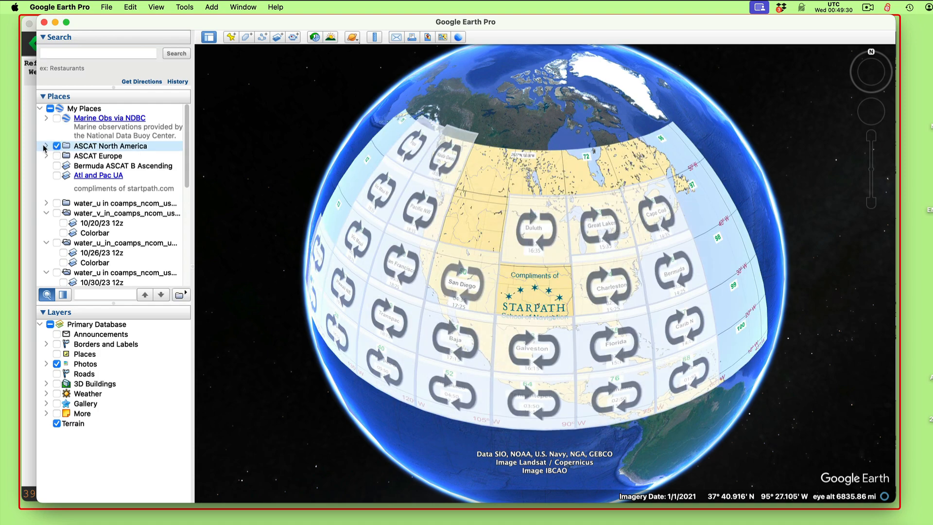
{"action": "left_click", "coordinate": [45, 147]}
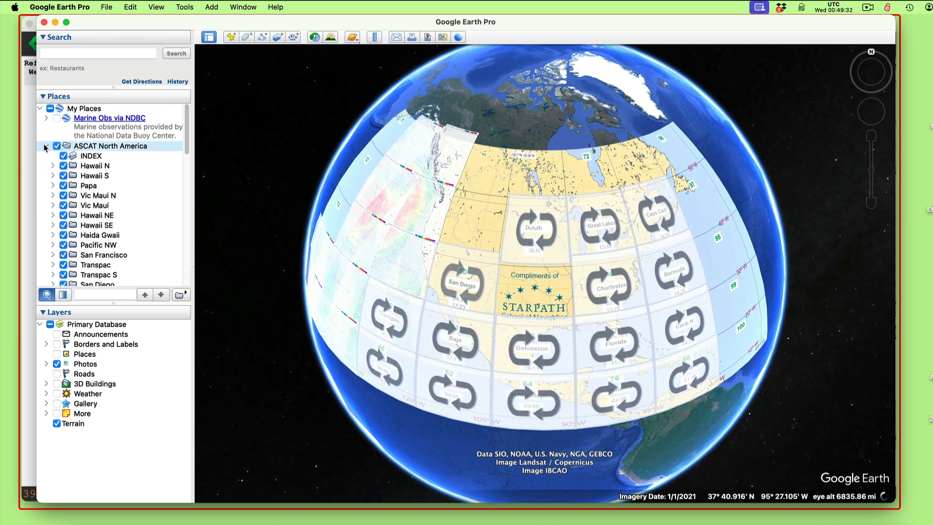
{"action": "left_click", "coordinate": [89, 158]}
{"action": "left_click", "coordinate": [64, 155]}
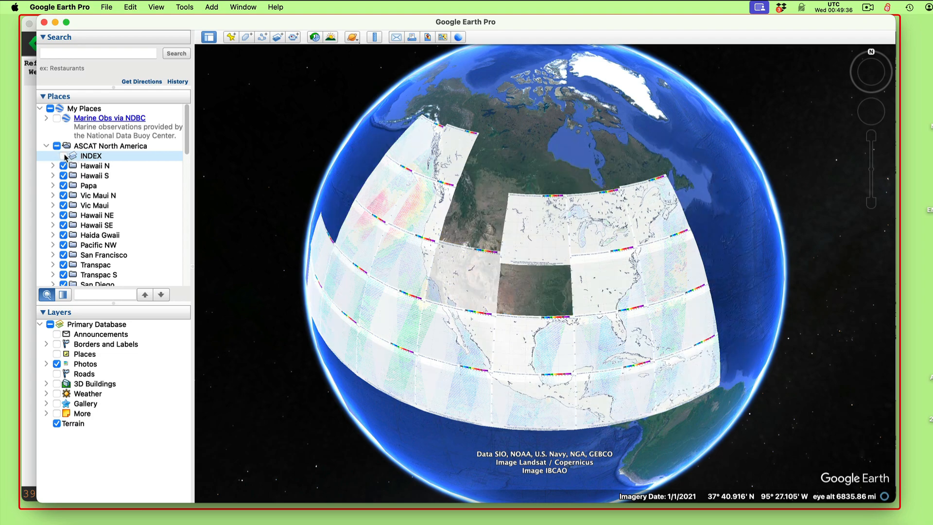
Display only the INDEX overlay of ASCAT North America and inspect its zones and pass times
{"action": "left_click", "coordinate": [57, 146]}
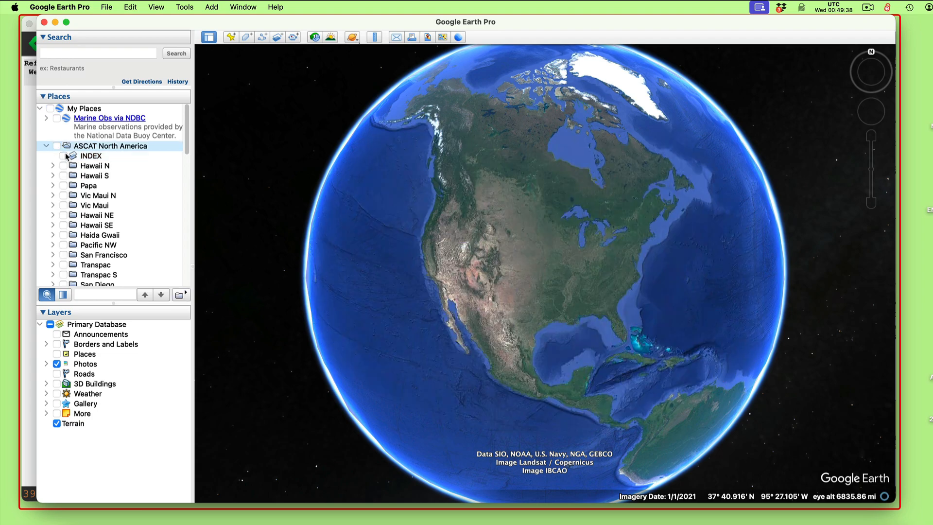
{"action": "left_click", "coordinate": [64, 156]}
{"action": "scroll", "coordinate": [441, 295], "scroll_direction": "up", "scroll_amount": 5}
{"action": "scroll", "coordinate": [443, 301], "scroll_direction": "down", "scroll_amount": 5}
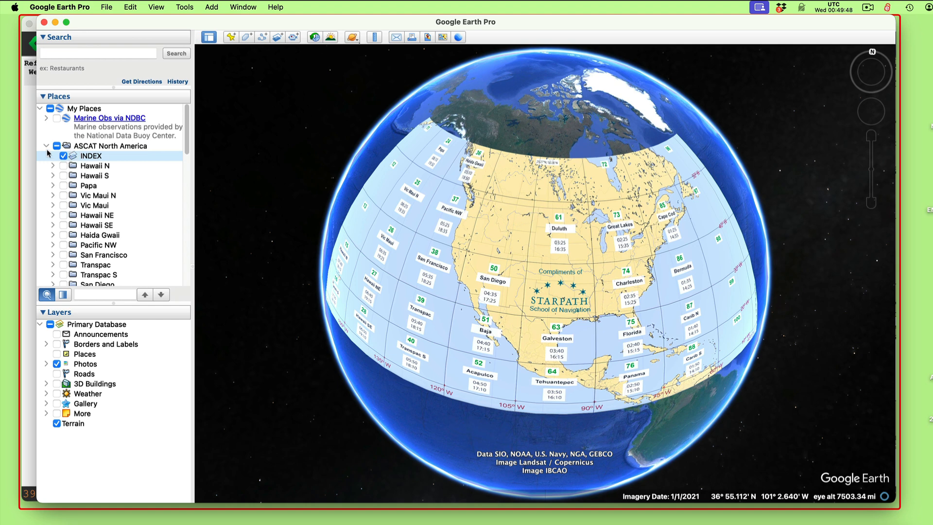
Show all ASCAT North America regional overlays without the INDEX and examine the wind swaths around Baja California
{"action": "left_click", "coordinate": [63, 155]}
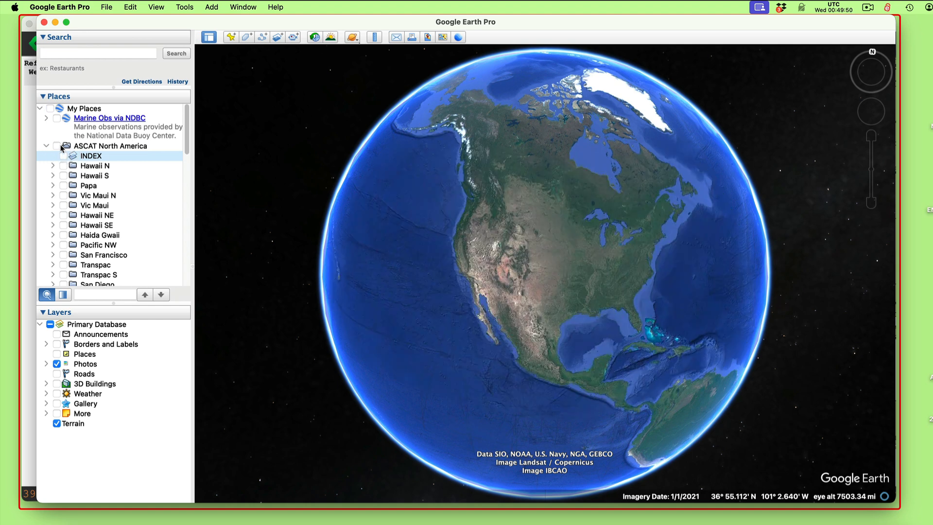
{"action": "left_click", "coordinate": [57, 145]}
{"action": "left_click", "coordinate": [64, 156]}
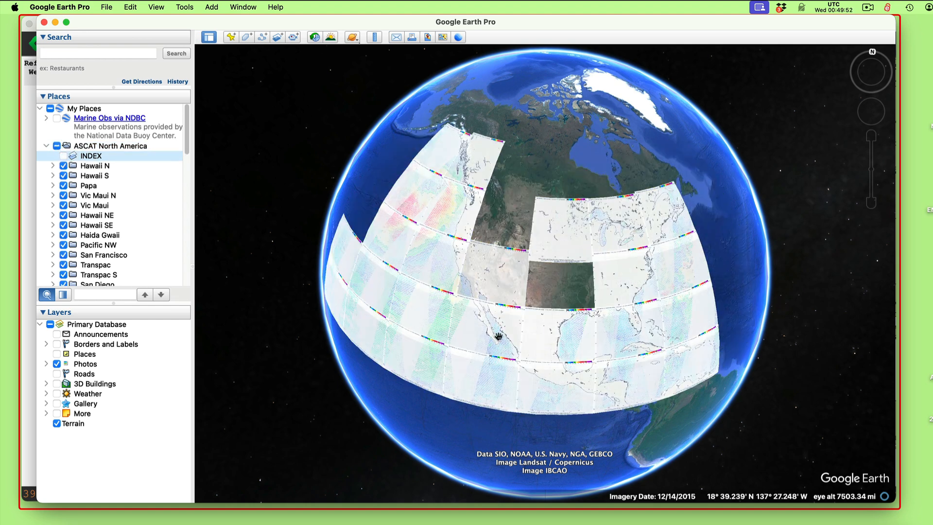
{"action": "left_click_drag", "start_coordinate": [500, 335], "coordinate": [556, 331]}
{"action": "scroll", "coordinate": [530, 291], "scroll_direction": "up", "scroll_amount": 5}
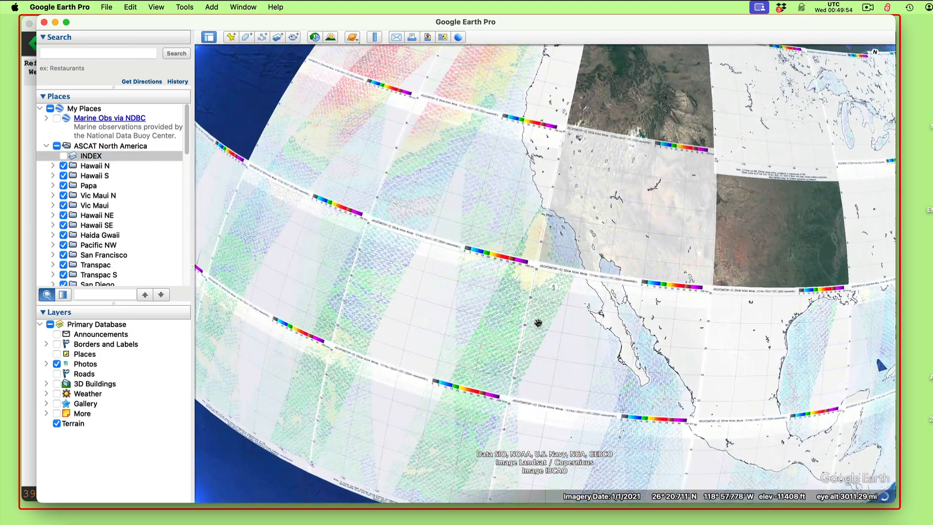
{"action": "scroll", "coordinate": [538, 323], "scroll_direction": "up", "scroll_amount": 2}
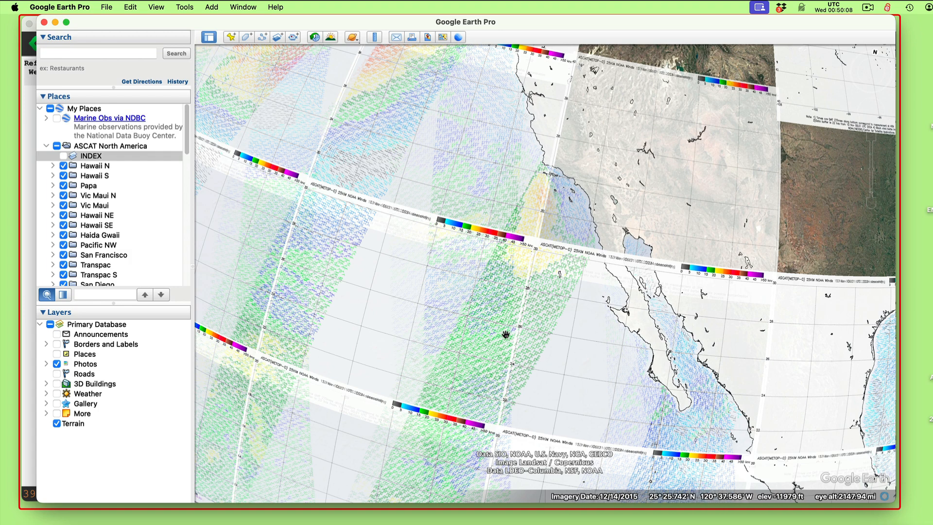
{"action": "scroll", "coordinate": [463, 335], "scroll_direction": "down", "scroll_amount": 2}
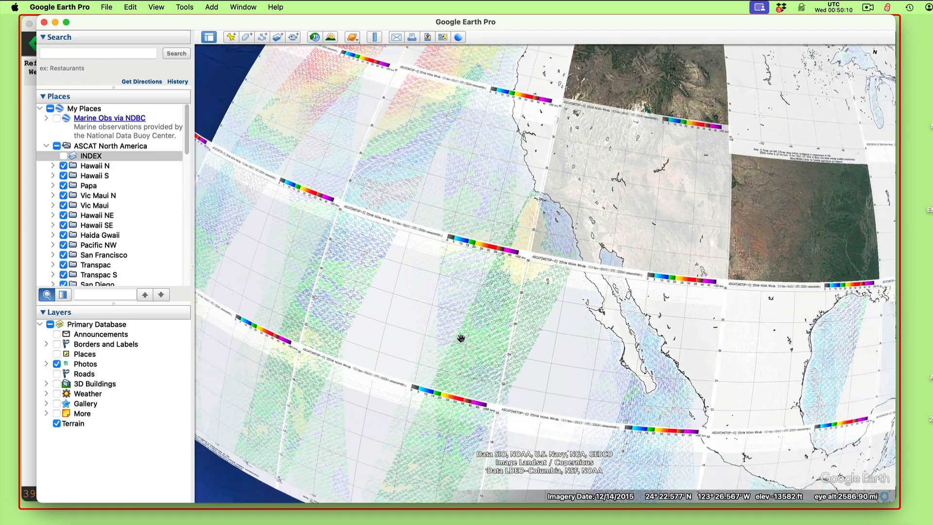
{"action": "scroll", "coordinate": [461, 337], "scroll_direction": "down", "scroll_amount": 2}
{"action": "scroll", "coordinate": [462, 337], "scroll_direction": "down", "scroll_amount": 2}
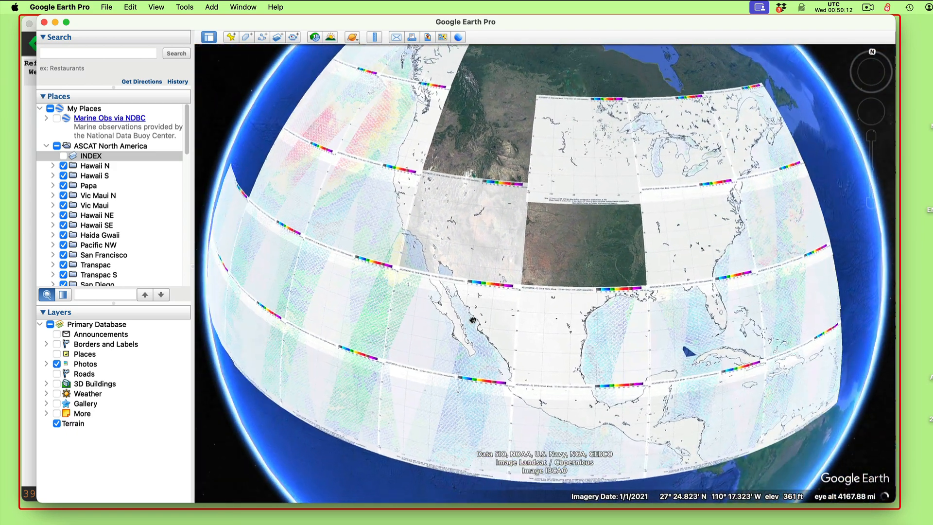
{"action": "scroll", "coordinate": [485, 327], "scroll_direction": "up", "scroll_amount": 5}
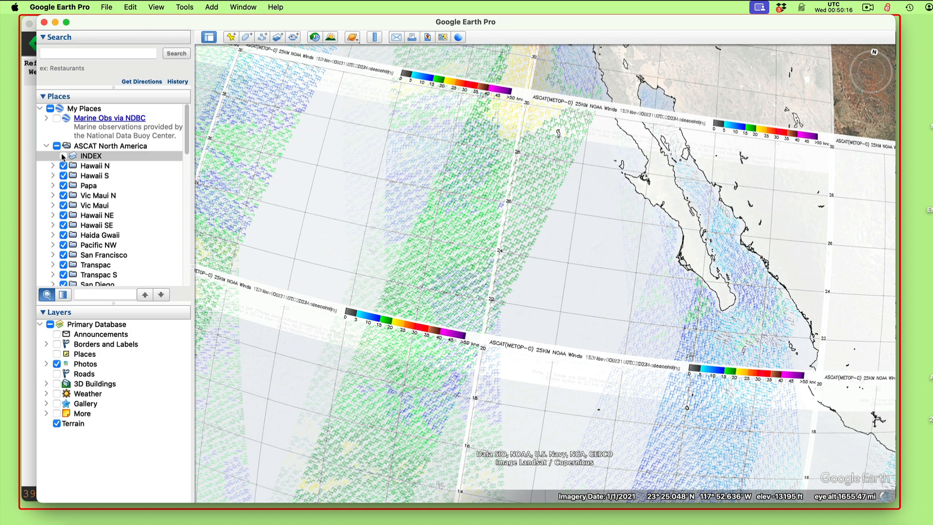
Hide all ASCAT North America overlays except Vic Maui's B Ascending, and inspect its wind barbs up close
{"action": "left_click", "coordinate": [63, 156]}
{"action": "left_click", "coordinate": [51, 146]}
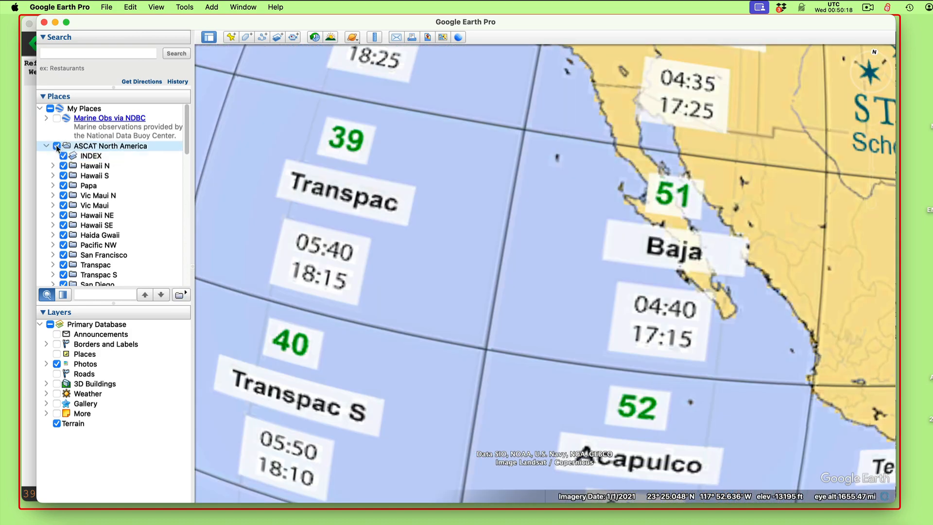
{"action": "left_click", "coordinate": [57, 145]}
{"action": "left_click", "coordinate": [70, 207]}
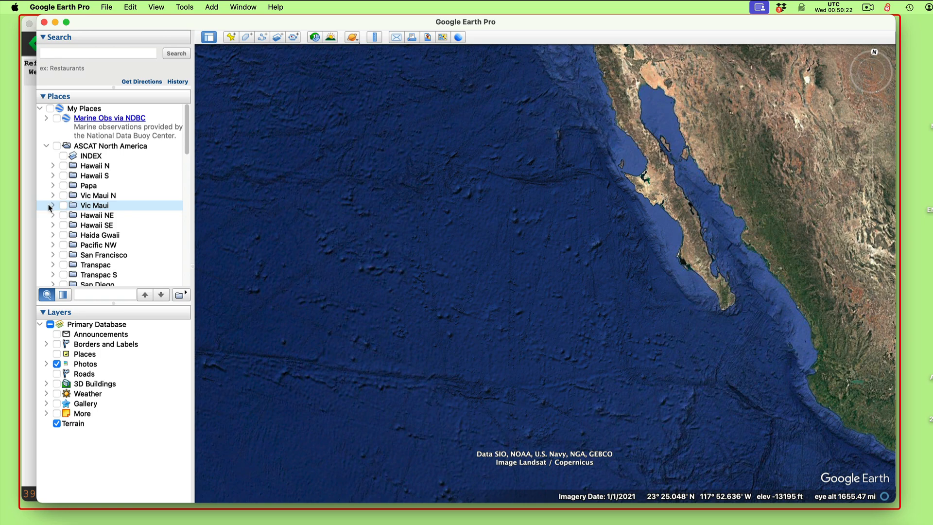
{"action": "left_click", "coordinate": [52, 205]}
{"action": "left_click", "coordinate": [70, 215]}
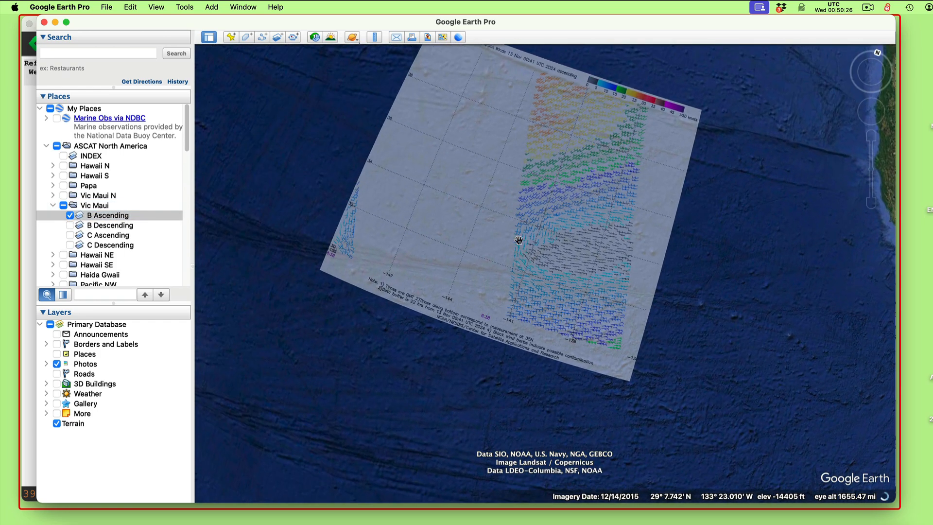
{"action": "scroll", "coordinate": [562, 356], "scroll_direction": "up", "scroll_amount": 3}
{"action": "scroll", "coordinate": [581, 358], "scroll_direction": "down", "scroll_amount": 6}
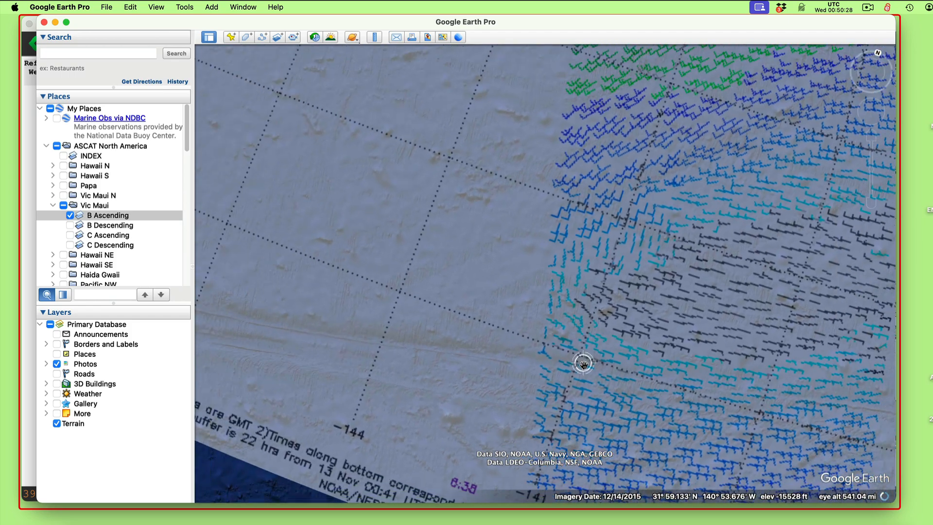
Switch to qtVlm, open the weather image settings and set the download category to ASCAT_North_America
{"action": "left_click", "coordinate": [55, 23]}
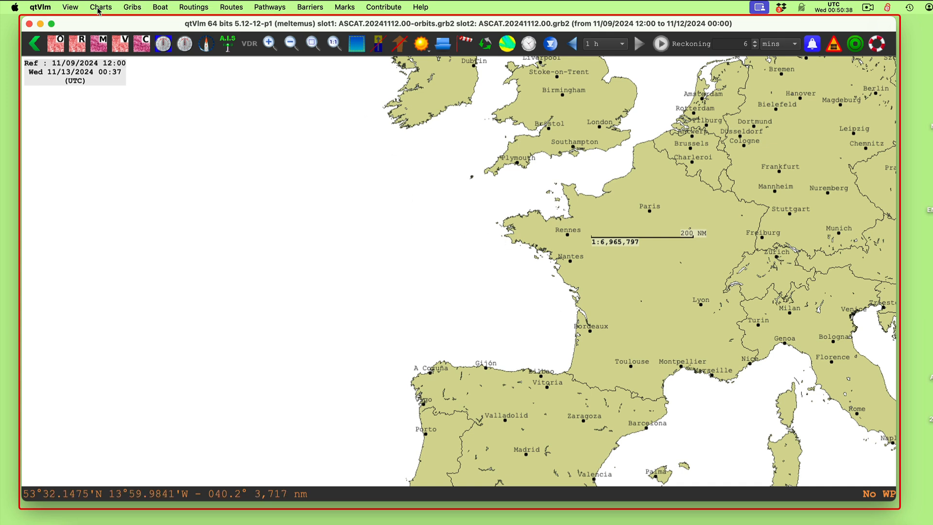
{"action": "left_click", "coordinate": [131, 7]}
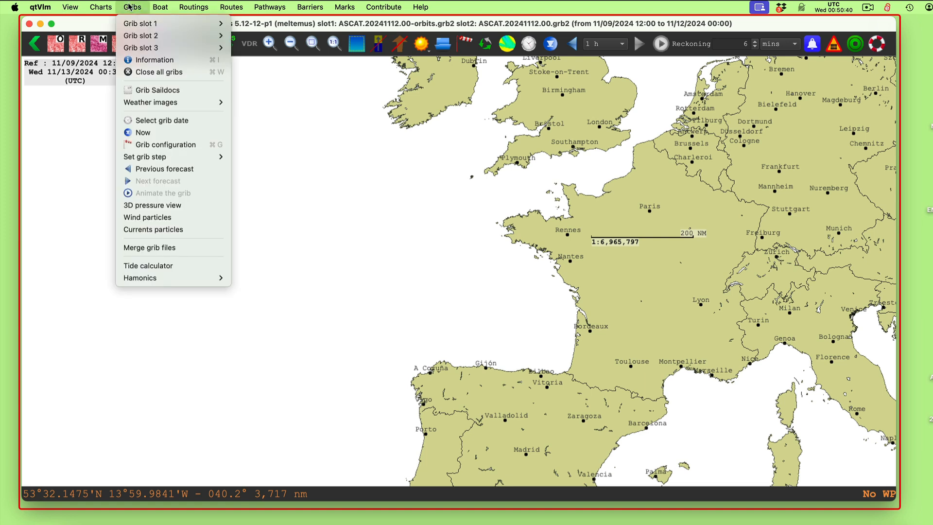
{"action": "mouse_move", "coordinate": [173, 103]}
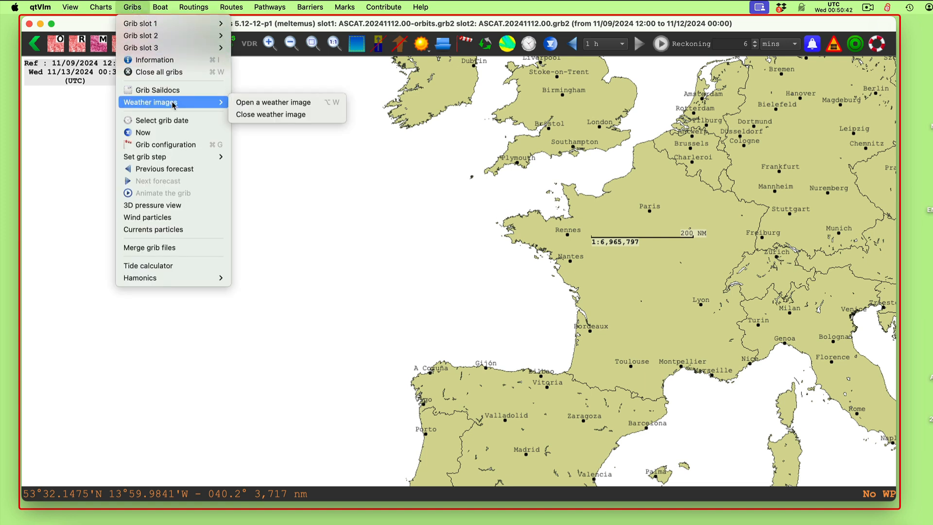
{"action": "left_click", "coordinate": [334, 105]}
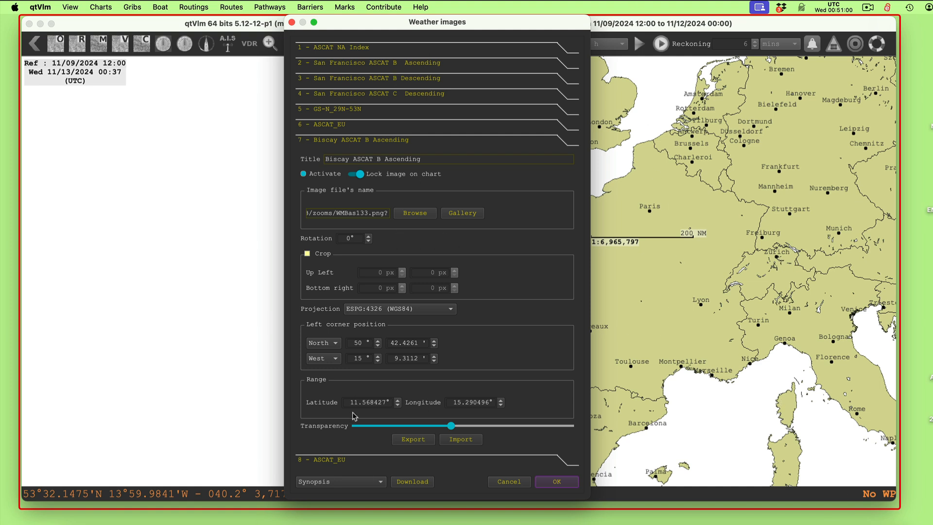
{"action": "left_click", "coordinate": [330, 484]}
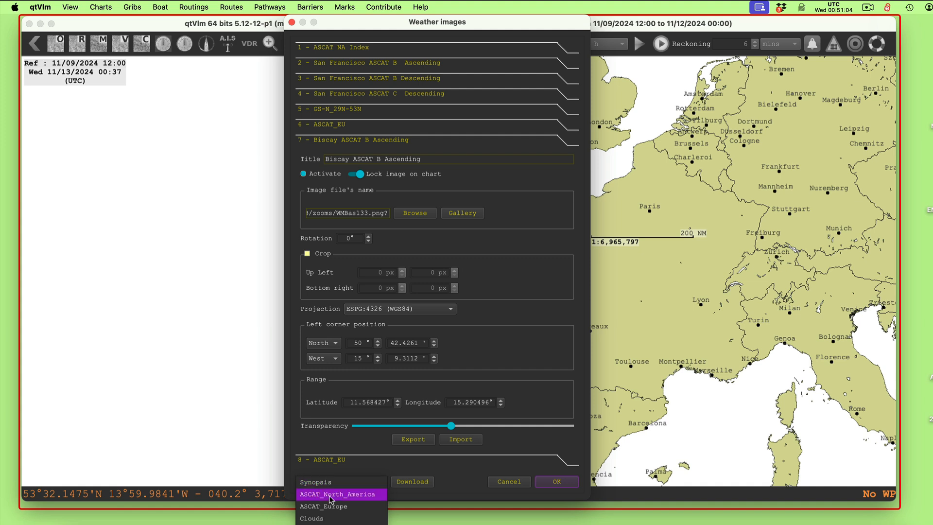
{"action": "left_click", "coordinate": [330, 494]}
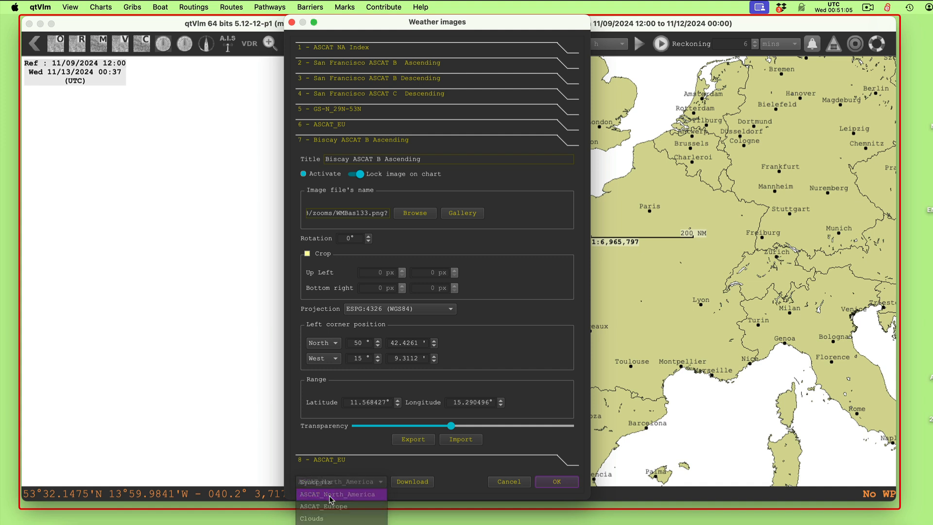
Look through the ASCAT North America images offered for download as far as the San Francisco entries, and cancel without choosing one
{"action": "left_click", "coordinate": [407, 484]}
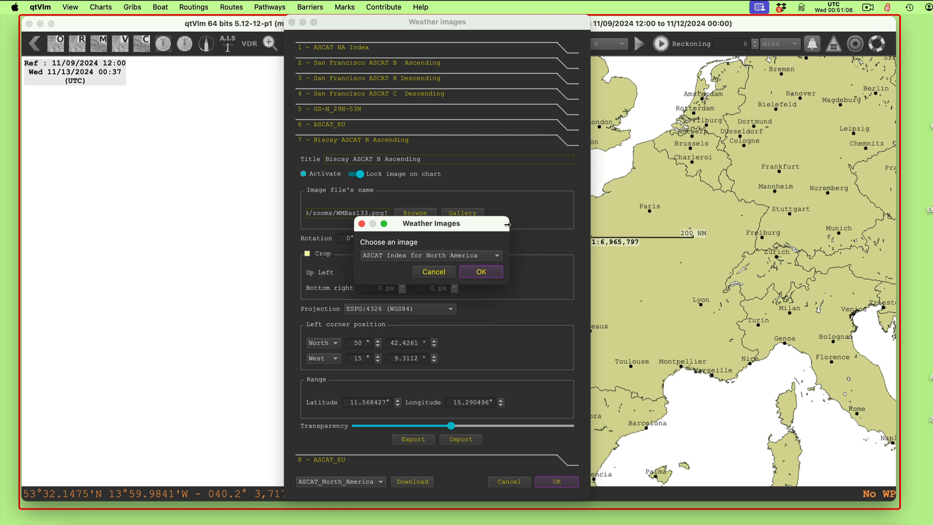
{"action": "left_click", "coordinate": [475, 261]}
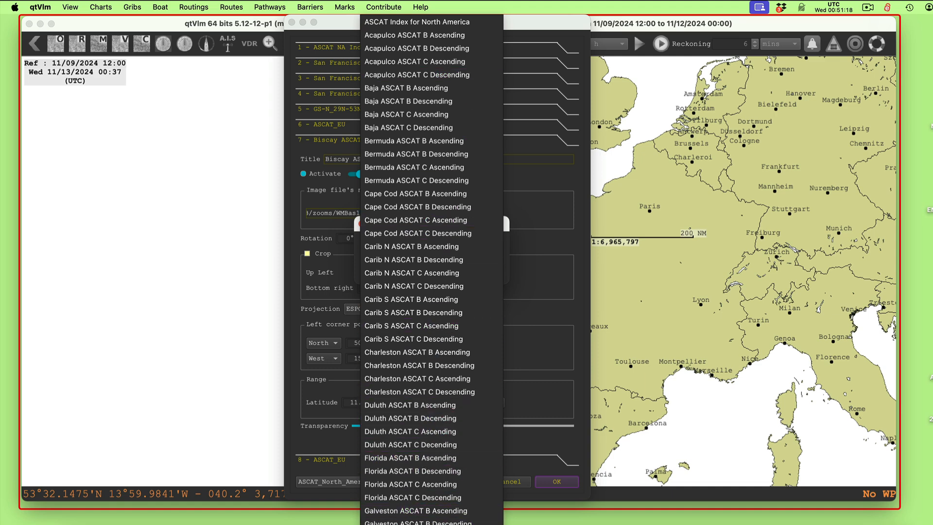
{"action": "scroll", "coordinate": [431, 519], "scroll_direction": "down", "scroll_amount": 3}
{"action": "scroll", "coordinate": [432, 270], "scroll_direction": "down", "scroll_amount": 15}
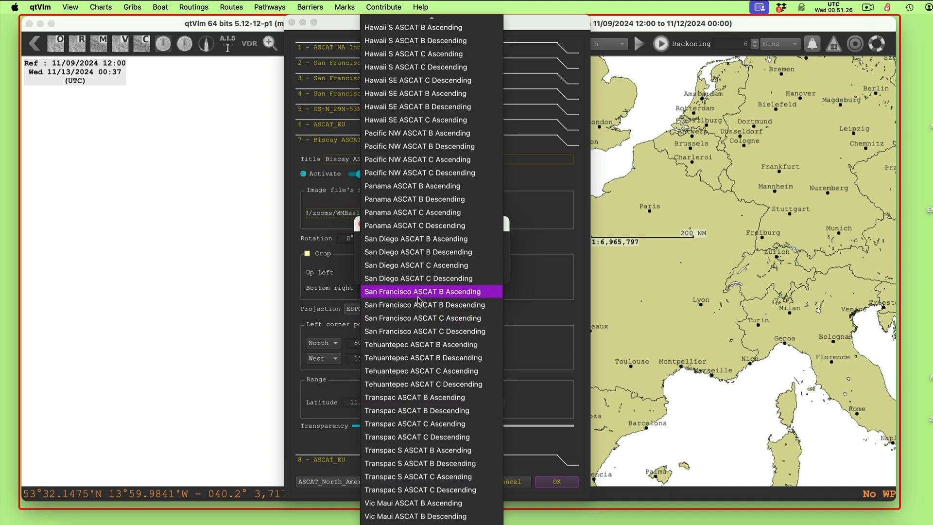
{"action": "left_click", "coordinate": [565, 282]}
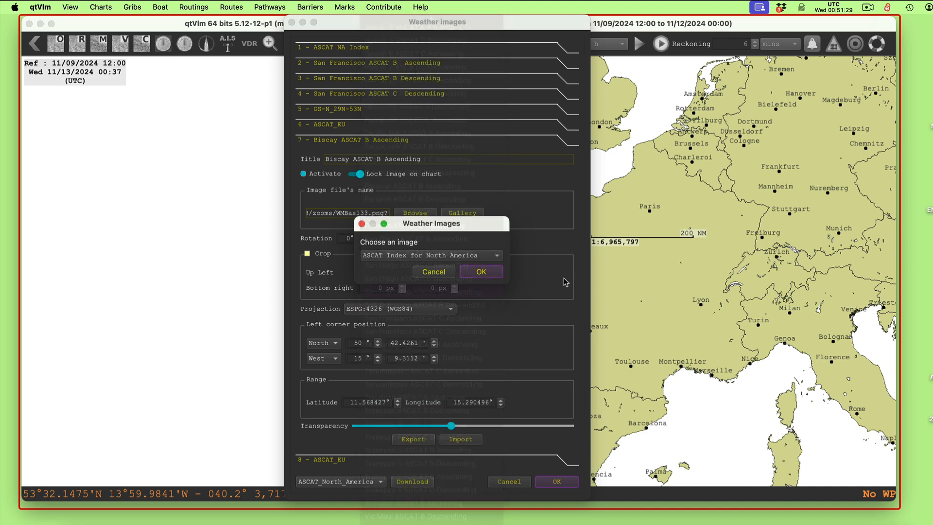
{"action": "left_click", "coordinate": [440, 274]}
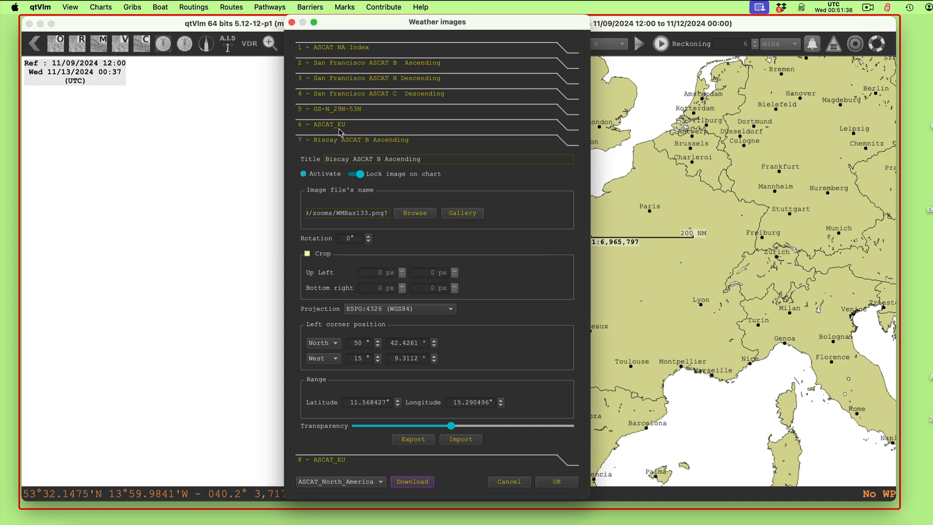
Activate weather image slot 8, load the San Diego ASCAT C Descending image into it from the ASCAT_North_America downloads, and apply the settings
{"action": "left_click", "coordinate": [325, 463]}
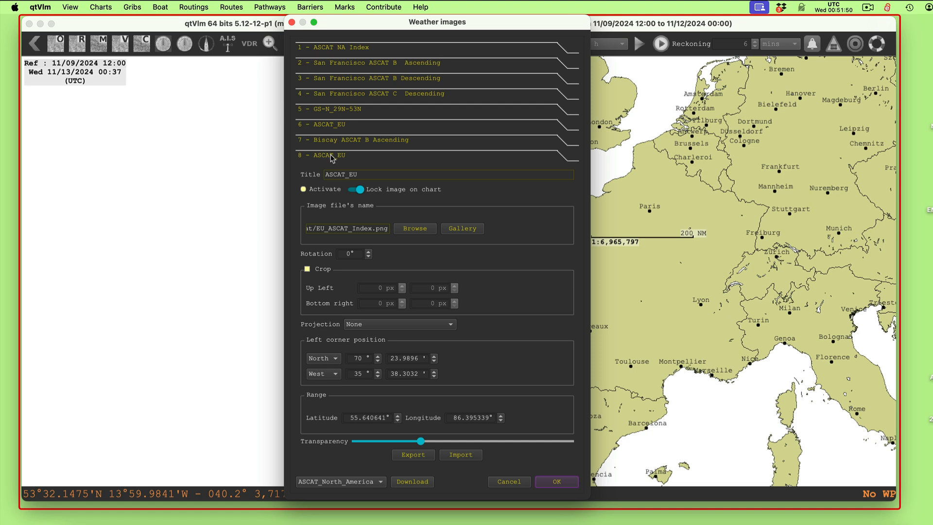
{"action": "left_click", "coordinate": [315, 193]}
{"action": "left_click", "coordinate": [409, 482]}
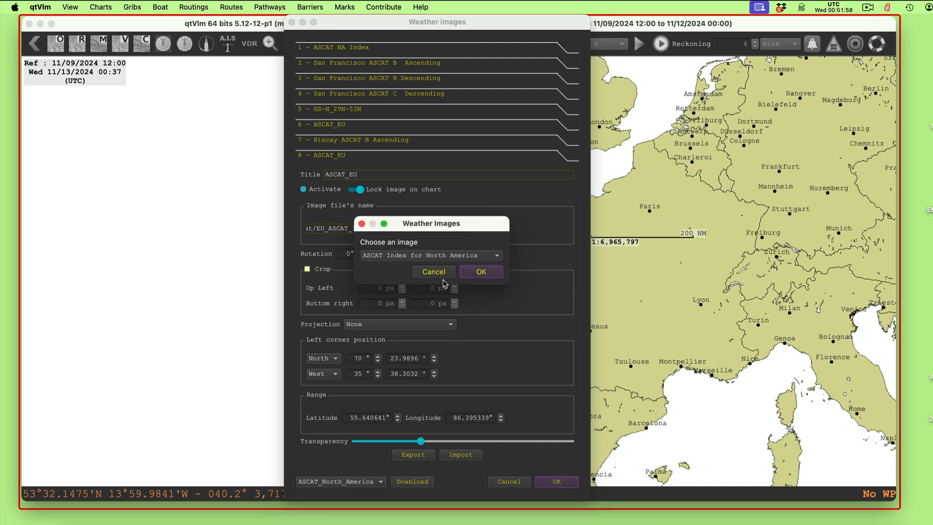
{"action": "left_click", "coordinate": [430, 257]}
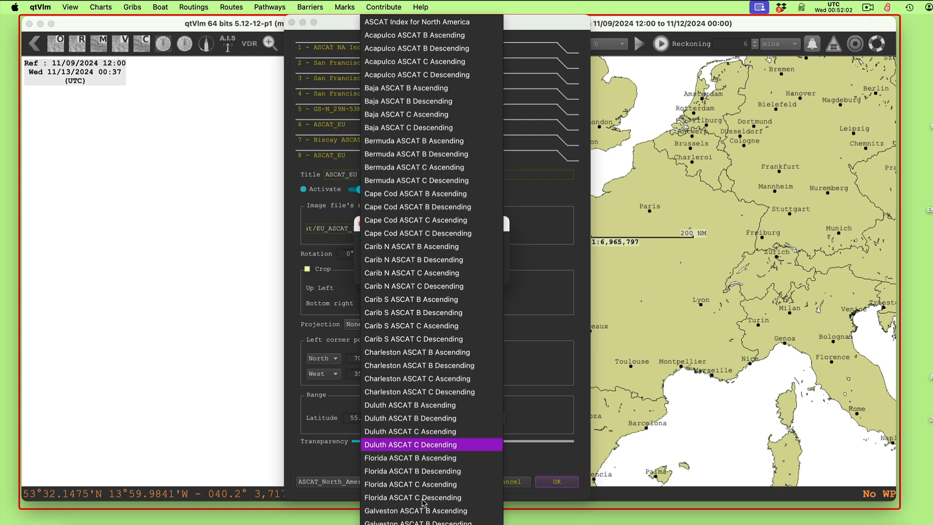
{"action": "mouse_move", "coordinate": [424, 523]}
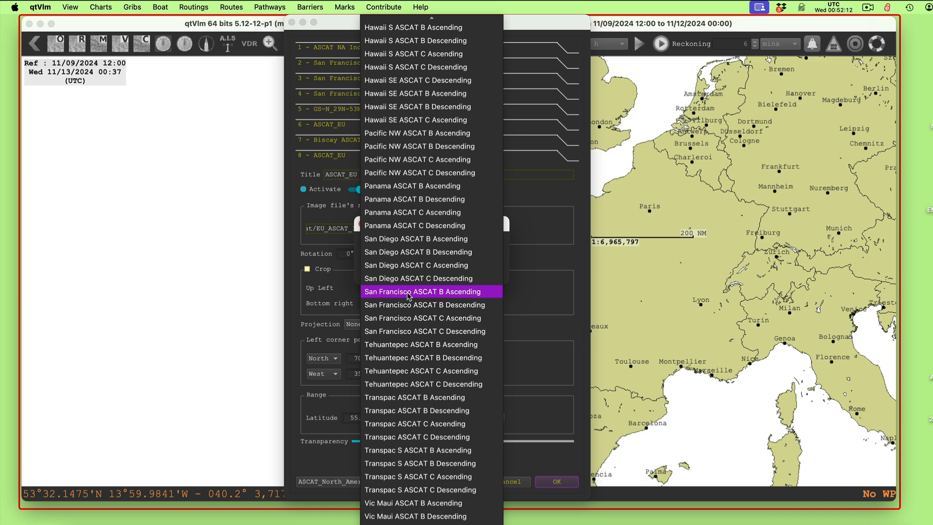
{"action": "left_click", "coordinate": [436, 293]}
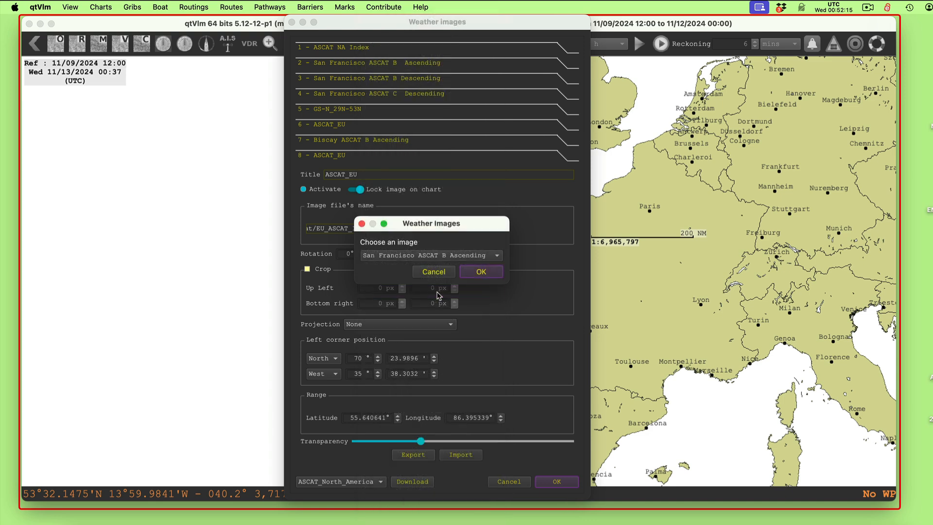
{"action": "left_click", "coordinate": [481, 271]}
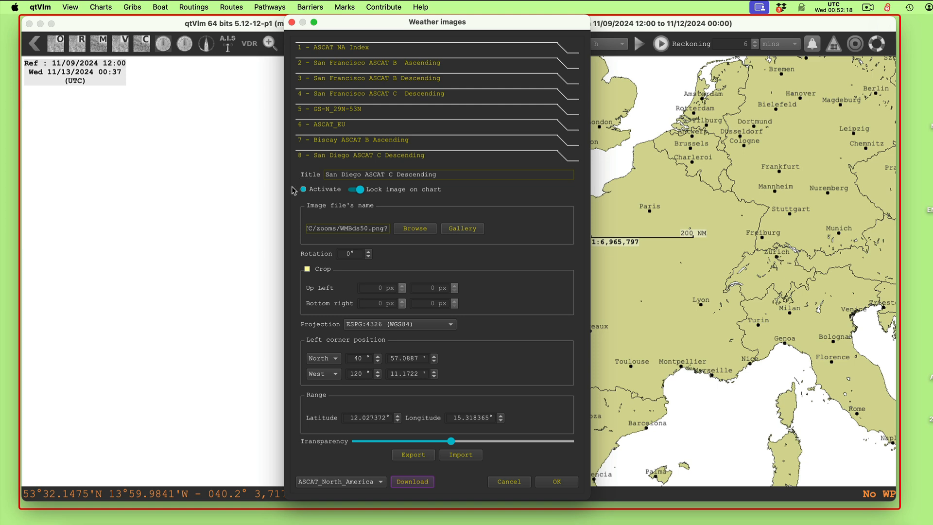
{"action": "left_click", "coordinate": [557, 482]}
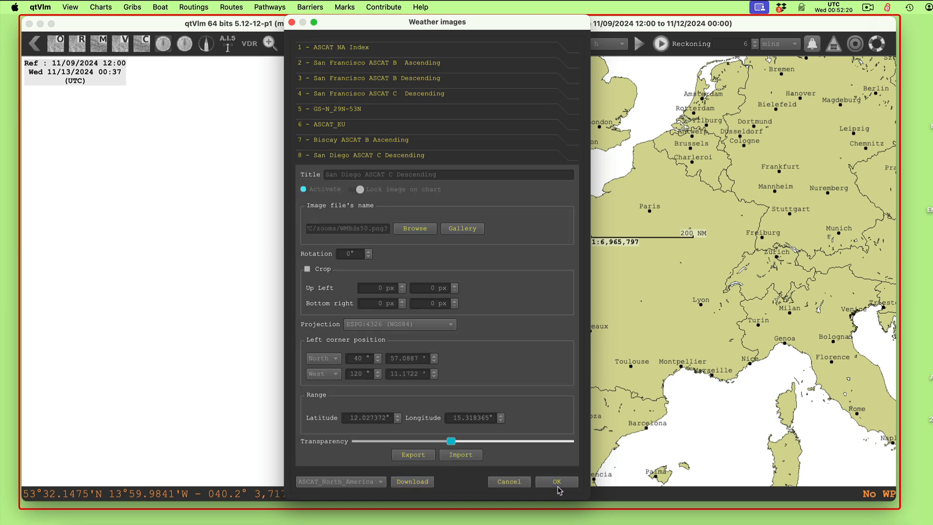
Examine the San Diego ASCAT C Descending overlay, comparing its wind barbs off Southern California close up and at regional scale
{"action": "left_click_drag", "start_coordinate": [563, 416], "coordinate": [661, 219]}
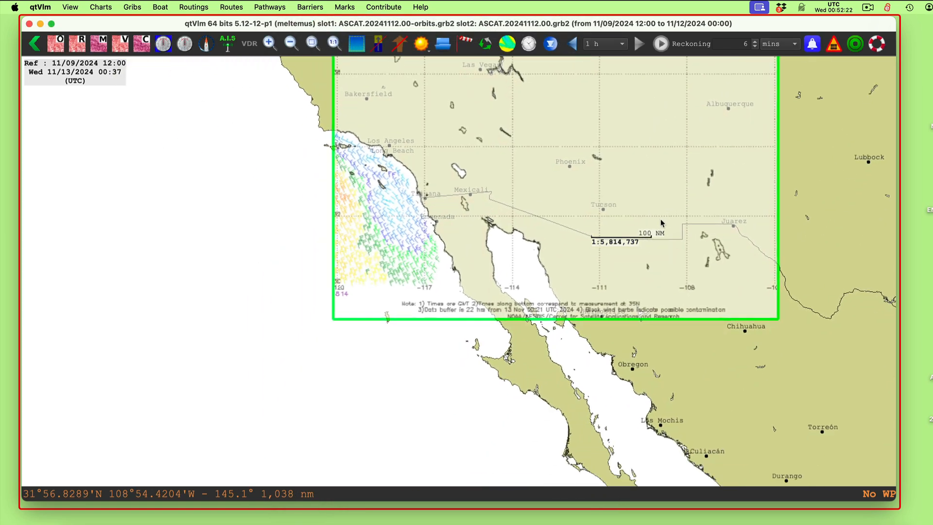
{"action": "scroll", "coordinate": [451, 224], "scroll_direction": "up", "scroll_amount": 3}
{"action": "left_click_drag", "start_coordinate": [469, 217], "coordinate": [590, 275]}
{"action": "scroll", "coordinate": [590, 275], "scroll_direction": "down", "scroll_amount": 2}
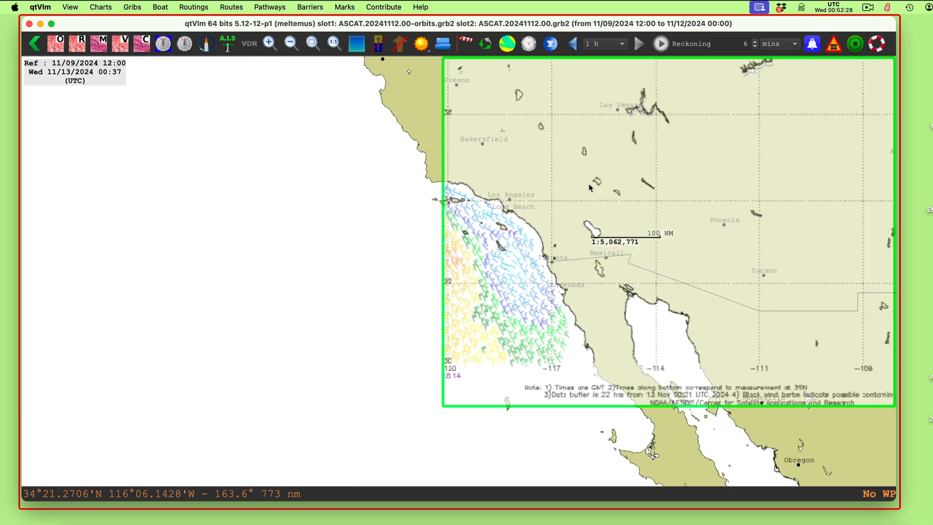
{"action": "left_click_drag", "start_coordinate": [596, 187], "coordinate": [485, 270]}
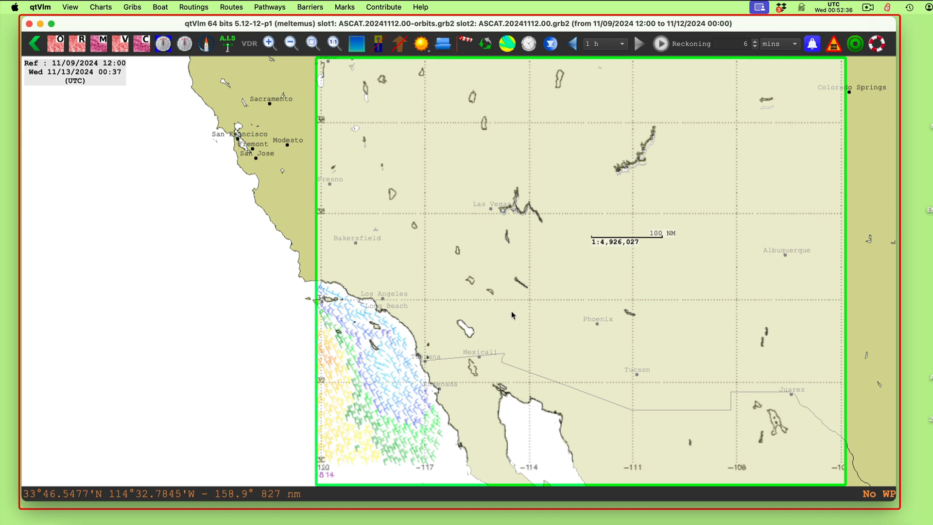
{"action": "scroll", "coordinate": [512, 323], "scroll_direction": "down", "scroll_amount": 1}
{"action": "scroll", "coordinate": [447, 348], "scroll_direction": "up", "scroll_amount": 2}
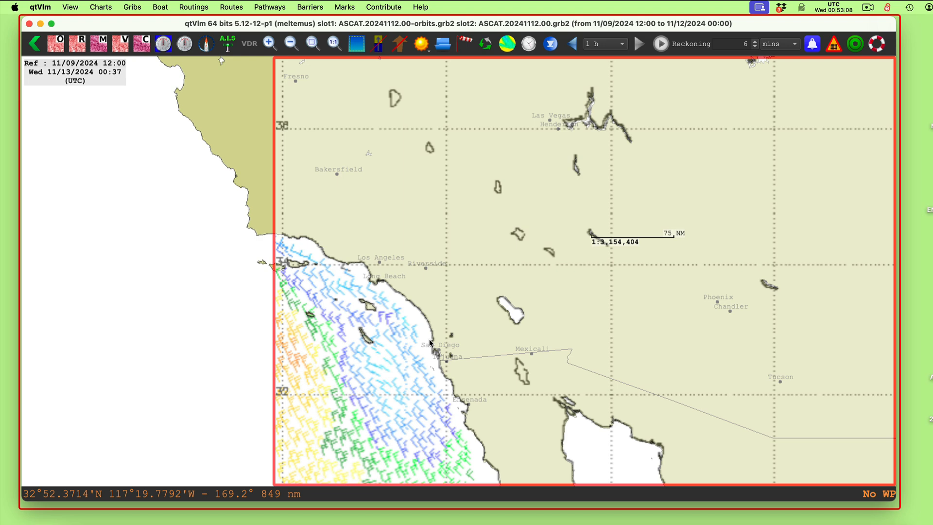
{"action": "scroll", "coordinate": [390, 313], "scroll_direction": "up", "scroll_amount": 1}
{"action": "scroll", "coordinate": [392, 318], "scroll_direction": "down", "scroll_amount": 2}
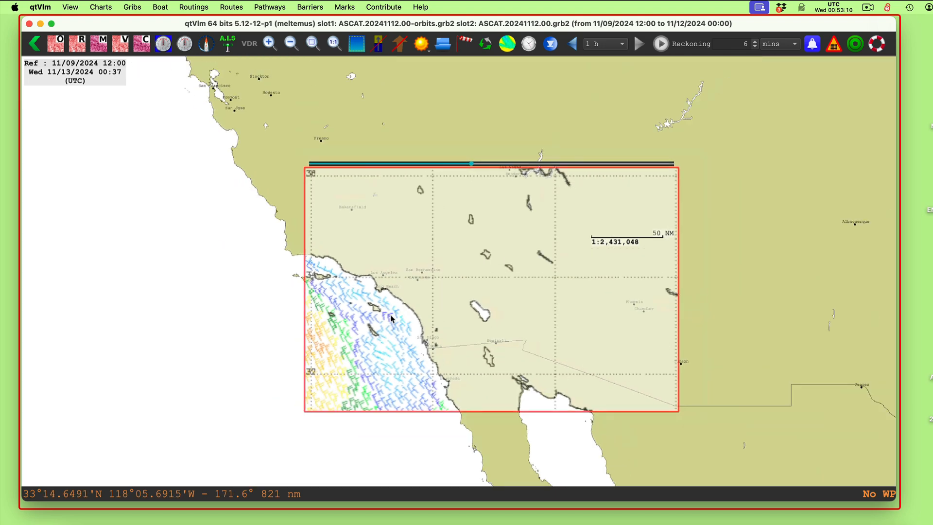
{"action": "scroll", "coordinate": [391, 318], "scroll_direction": "down", "scroll_amount": 1}
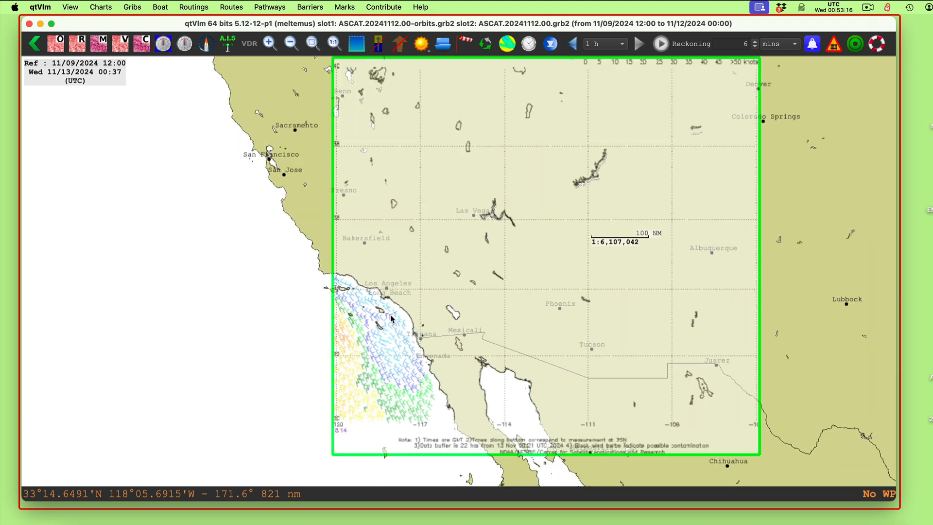
{"action": "double_click", "coordinate": [391, 318]}
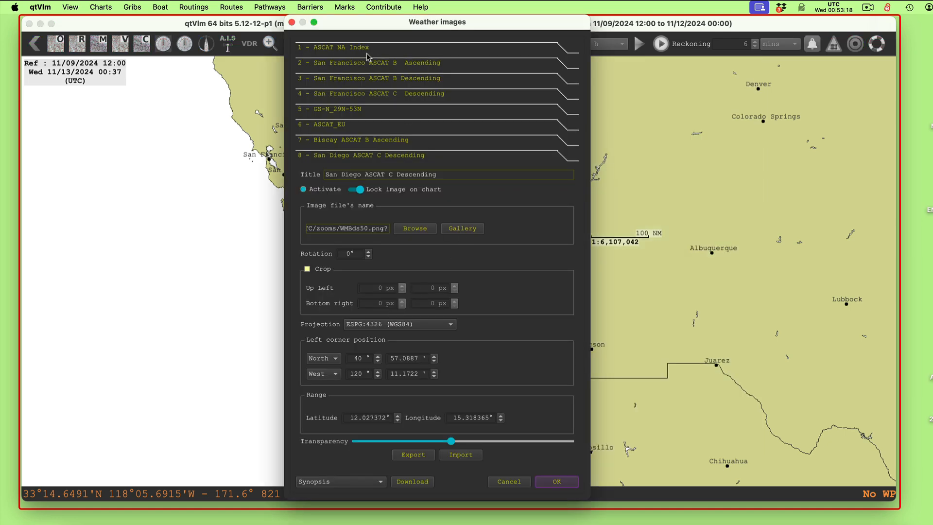
{"action": "left_click", "coordinate": [348, 49]}
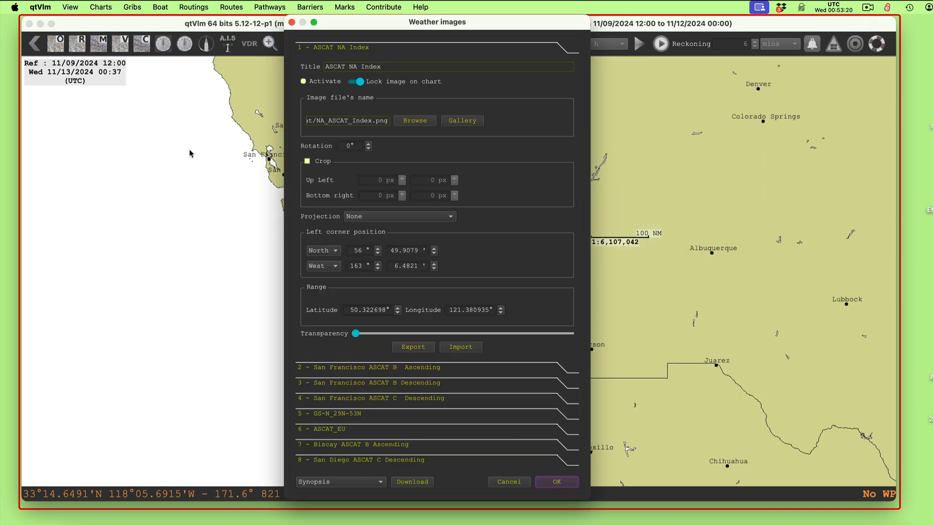
{"action": "left_click", "coordinate": [292, 22]}
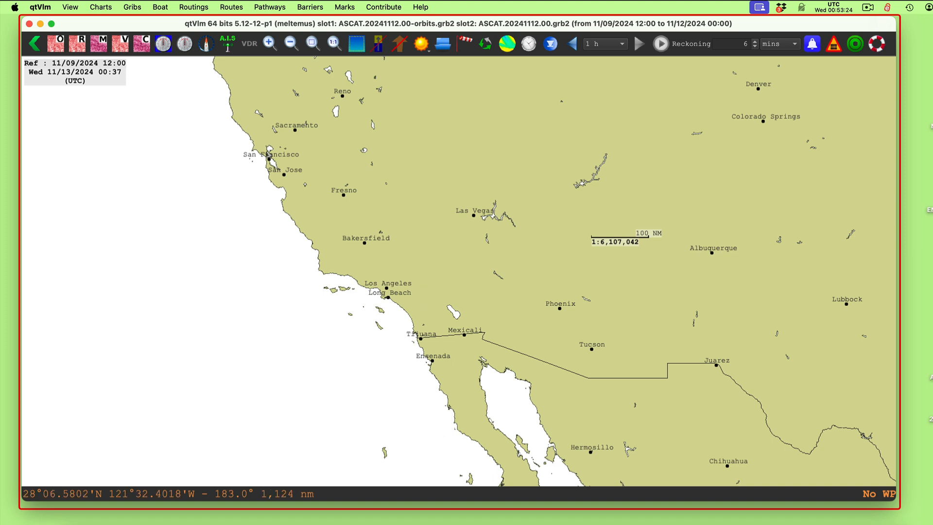
Open the weather image settings and look over the available download categories, keeping Synopsis
{"action": "key", "text": "super+i"}
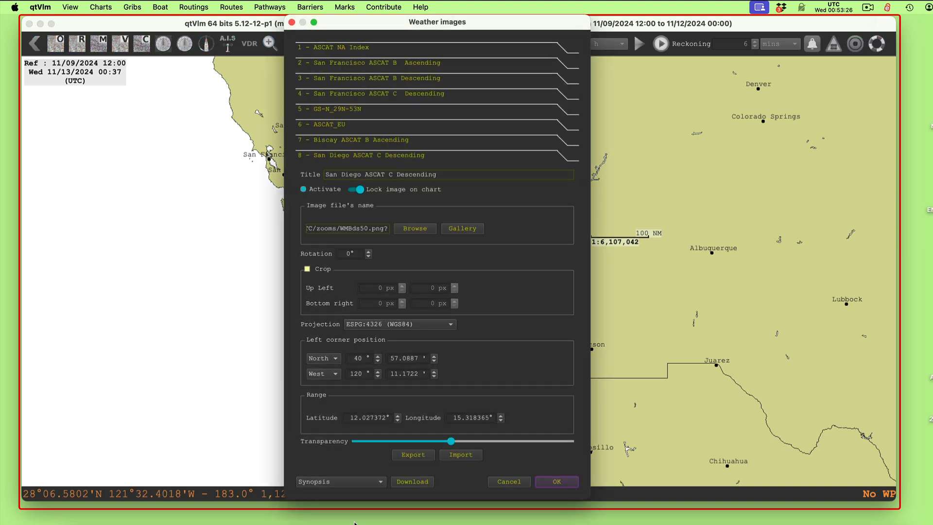
{"action": "left_click", "coordinate": [323, 482]}
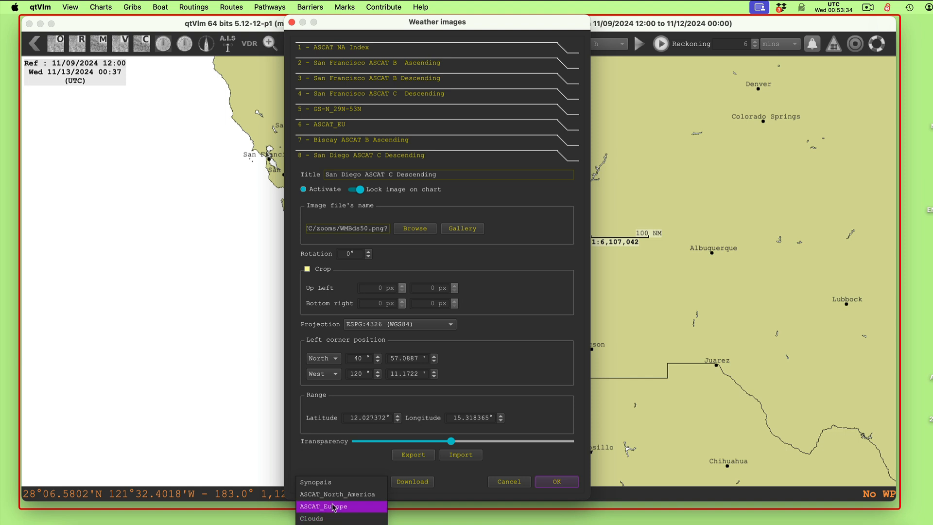
{"action": "left_click", "coordinate": [353, 466]}
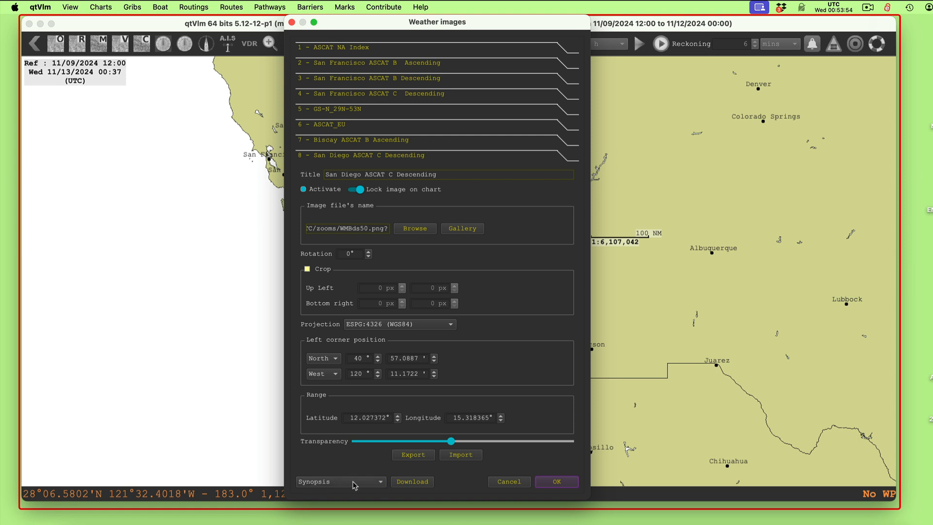
Look over the San Francisco and Biscay ASCAT .qwx files available for import in receivedImages, and cancel without importing one
{"action": "left_click", "coordinate": [461, 455]}
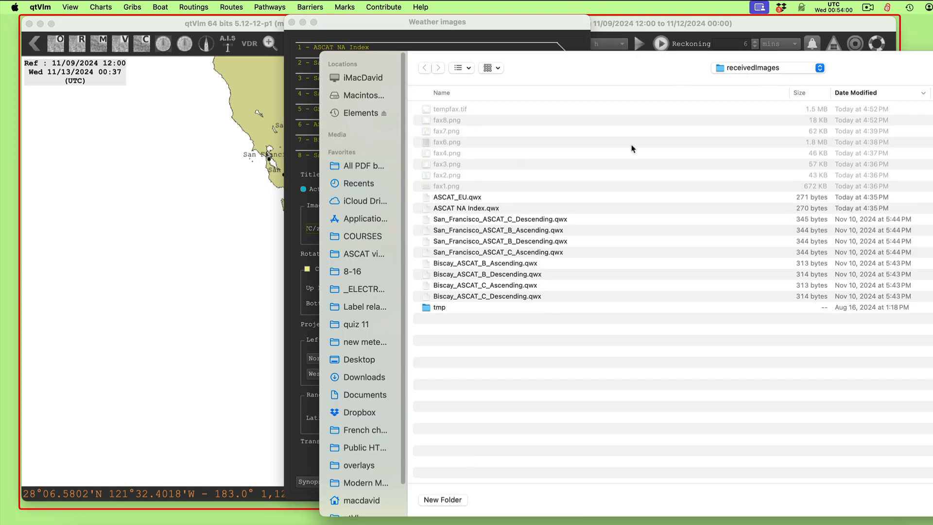
{"action": "left_click", "coordinate": [561, 284]}
{"action": "left_click", "coordinate": [534, 220]}
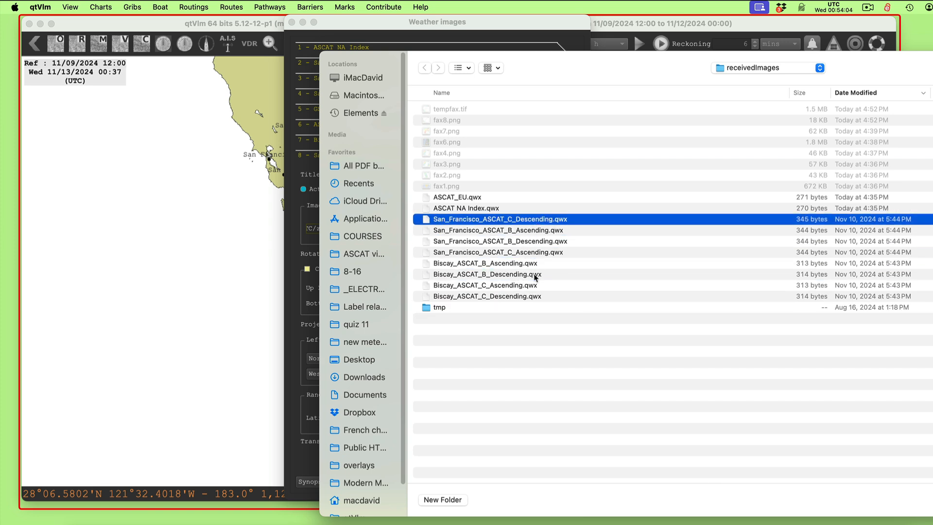
{"action": "left_click", "coordinate": [809, 296]}
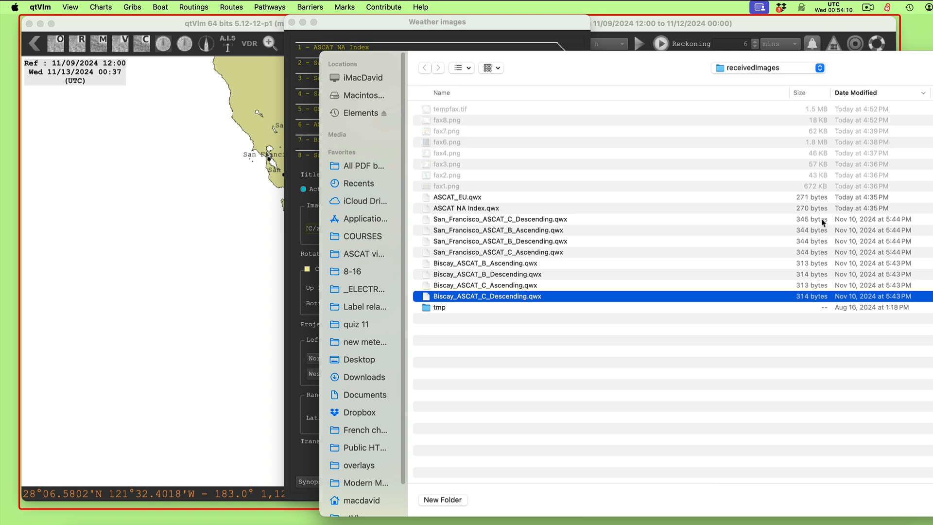
{"action": "left_click_drag", "start_coordinate": [880, 78], "coordinate": [656, 58]}
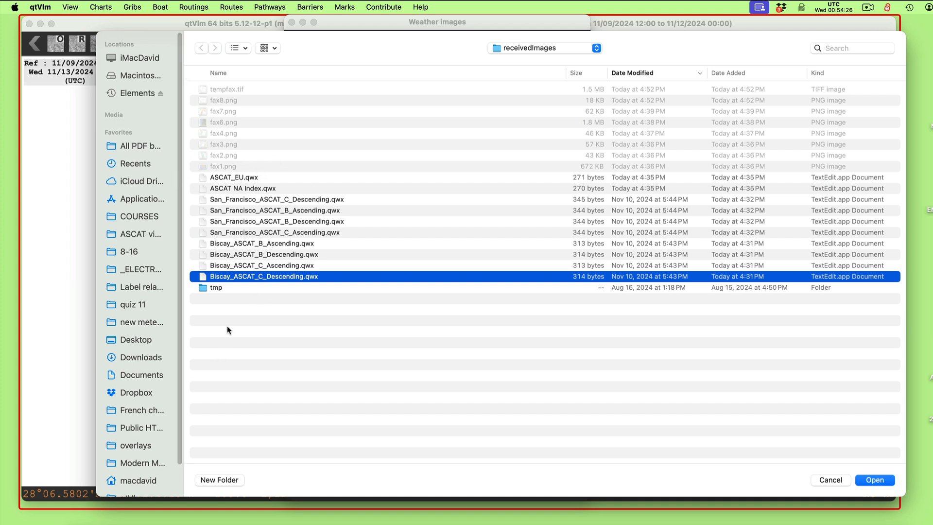
{"action": "left_click", "coordinate": [831, 480]}
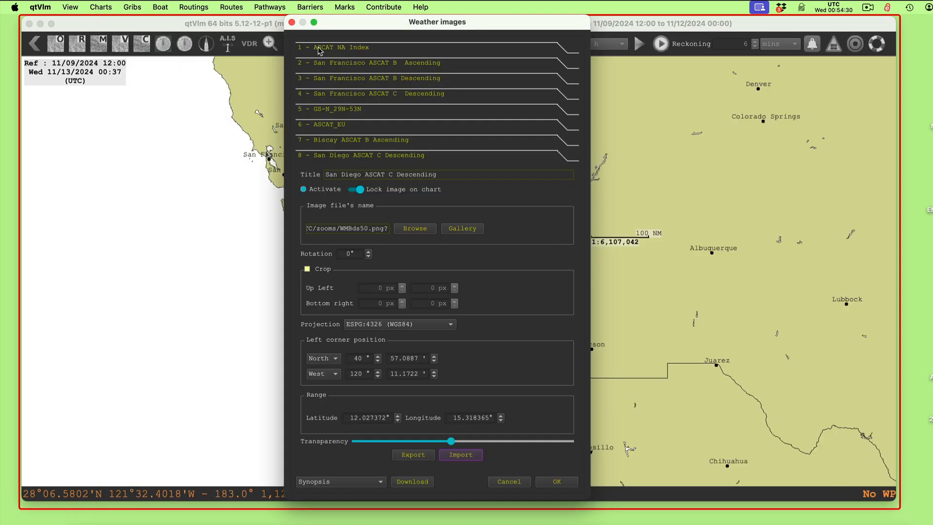
Activate the ASCAT NA Index image in slot 1, apply it, and examine its region numbers, names and pass times
{"action": "left_click", "coordinate": [343, 51]}
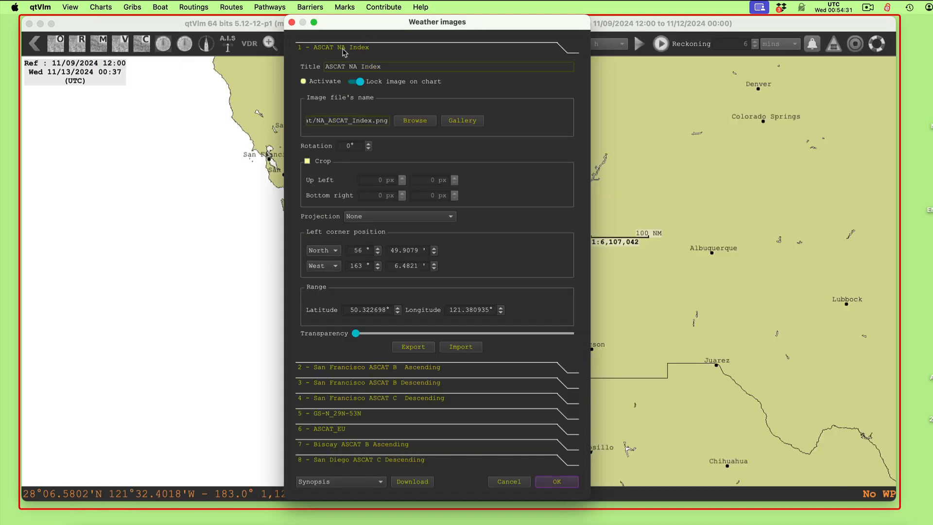
{"action": "left_click", "coordinate": [303, 82]}
{"action": "left_click", "coordinate": [554, 482]}
{"action": "scroll", "coordinate": [427, 284], "scroll_direction": "down", "scroll_amount": 1}
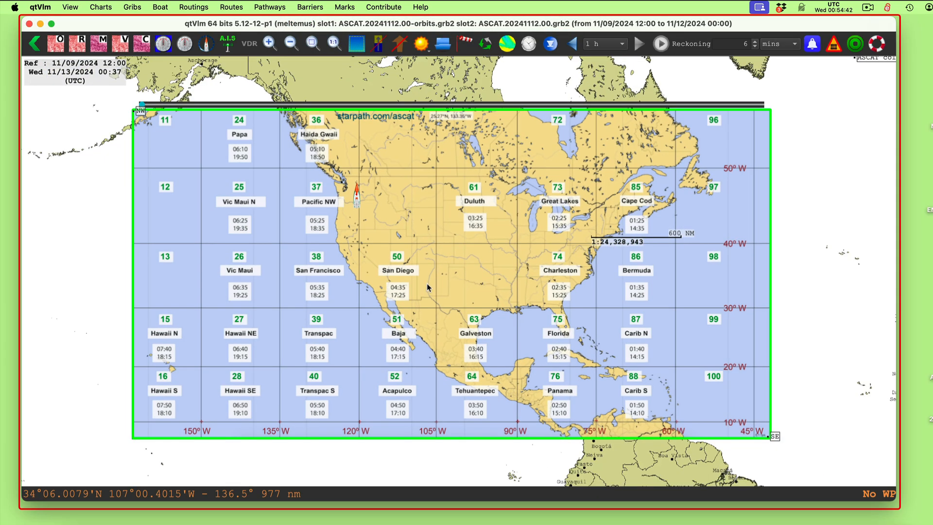
{"action": "scroll", "coordinate": [430, 291], "scroll_direction": "up", "scroll_amount": 3}
{"action": "scroll", "coordinate": [430, 257], "scroll_direction": "up", "scroll_amount": 2}
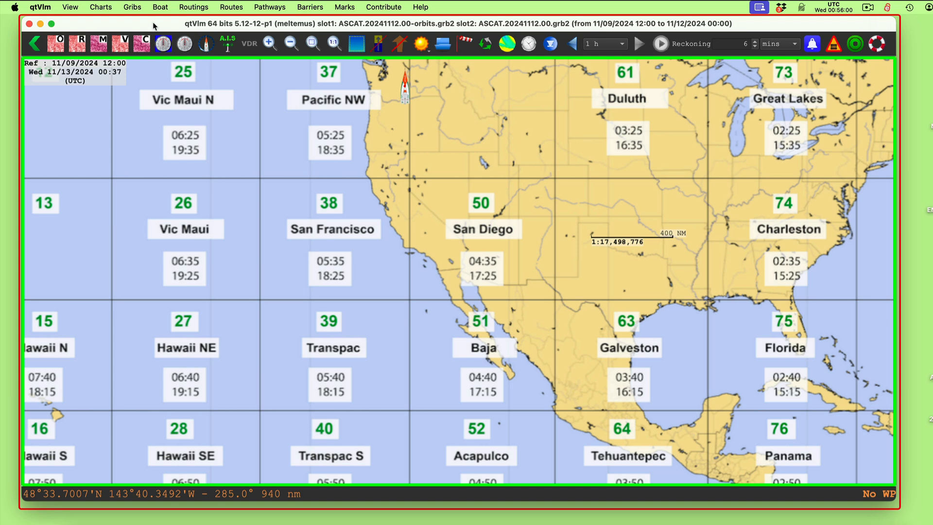
Activate the San Francisco ASCAT B Ascending image in slot 2 and show it on the chart in place of the ASCAT NA Index
{"action": "key", "text": "super+i"}
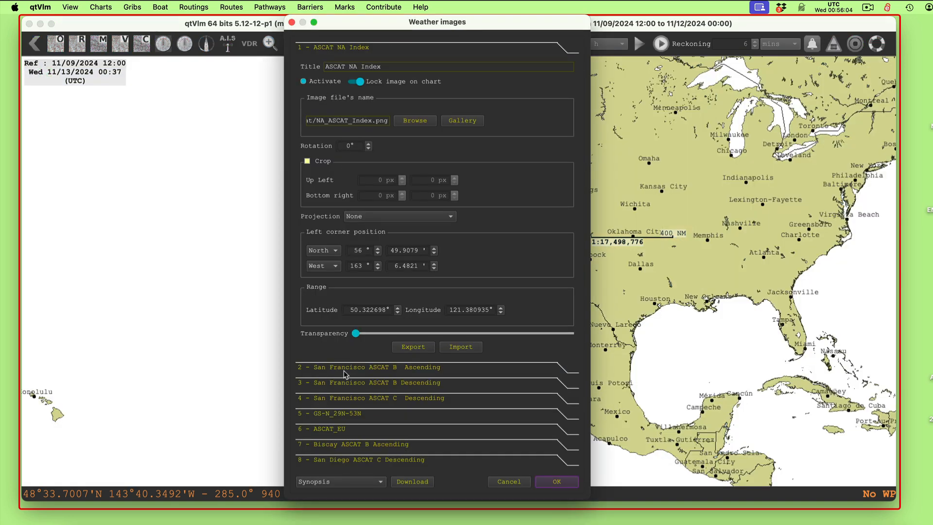
{"action": "left_click", "coordinate": [373, 373]}
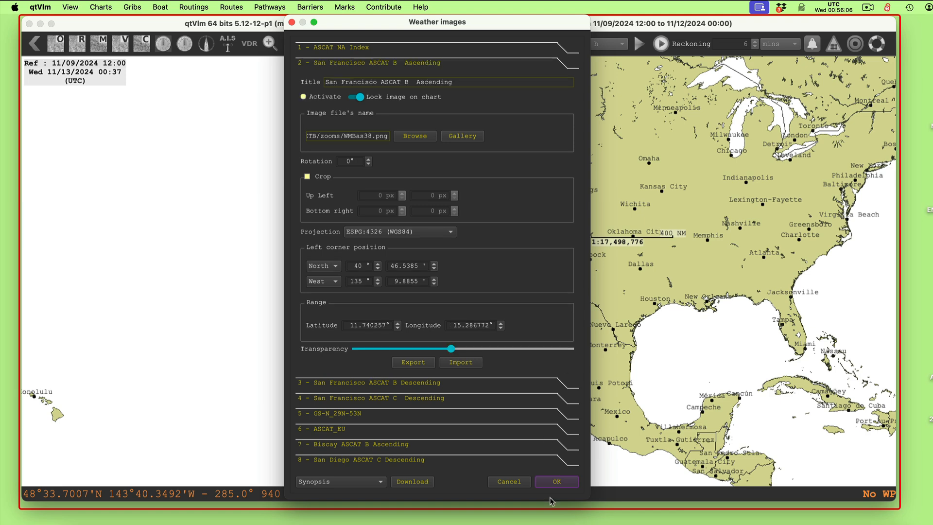
{"action": "left_click", "coordinate": [557, 482]}
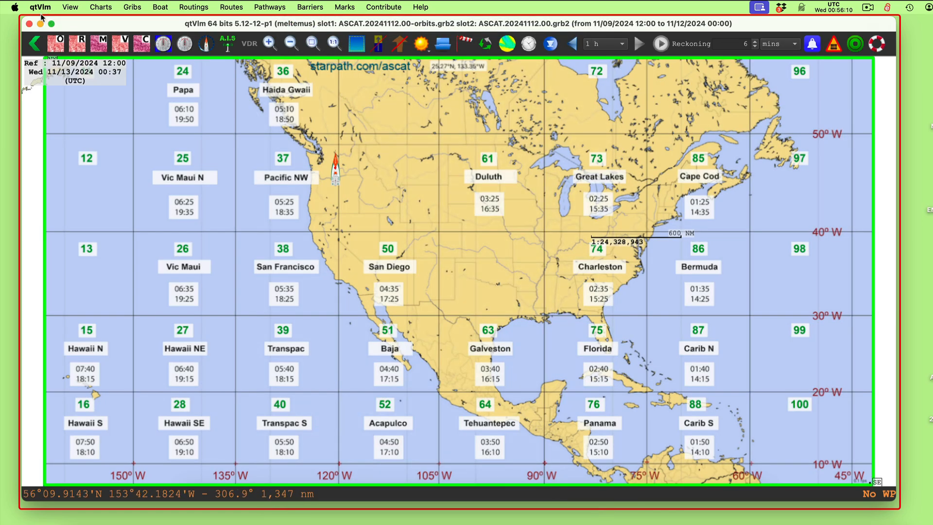
{"action": "mouse_move", "coordinate": [51, 25]}
{"action": "key", "text": "super+w"}
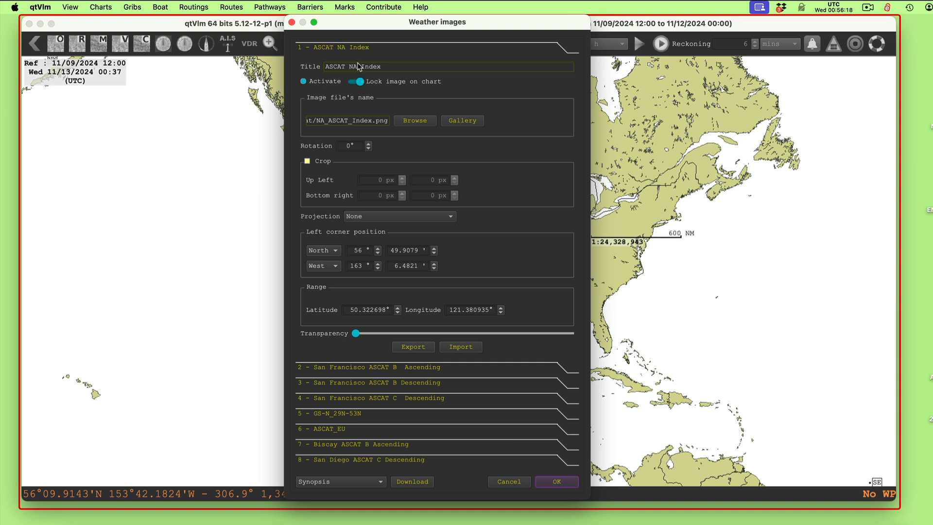
{"action": "left_click", "coordinate": [343, 369]}
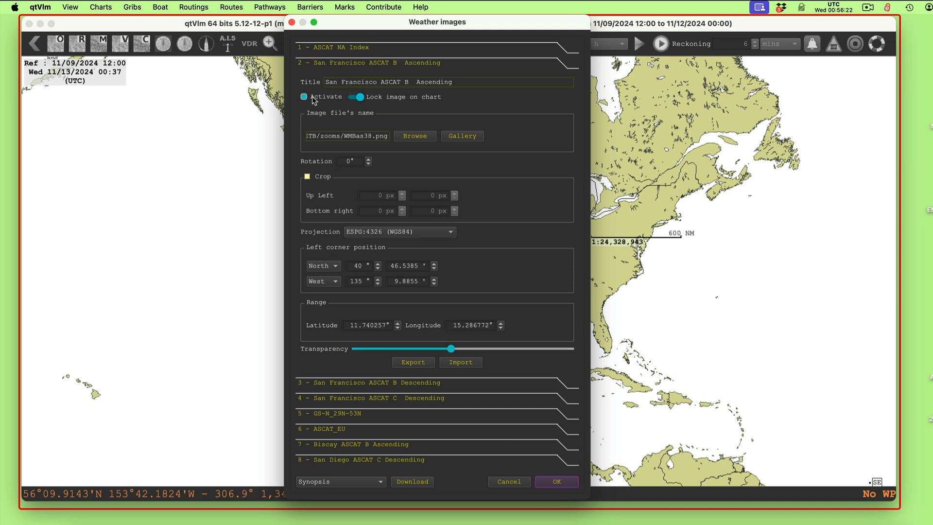
{"action": "left_click", "coordinate": [559, 485]}
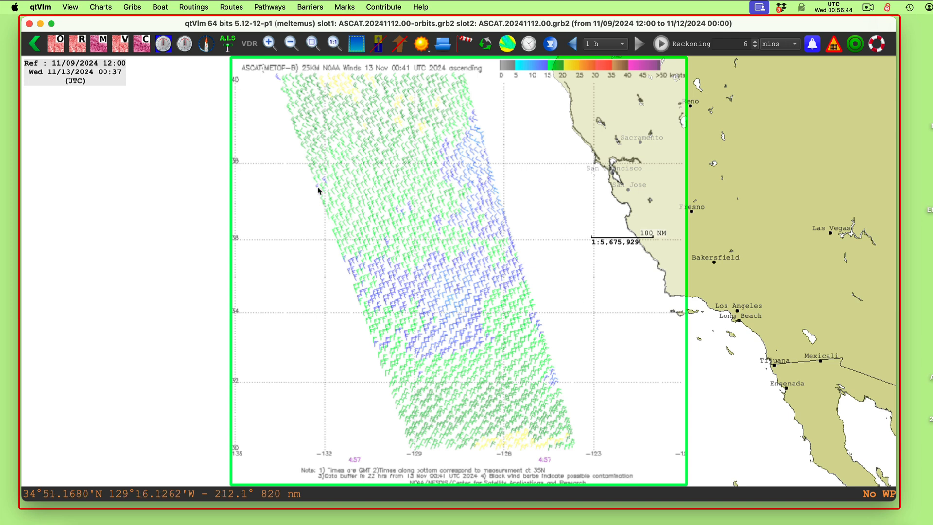
Inspect the wind barbs of the San Francisco ASCAT B Ascending overlay close up against its wind speed colour scale
{"action": "scroll", "coordinate": [386, 219], "scroll_direction": "up", "scroll_amount": 2}
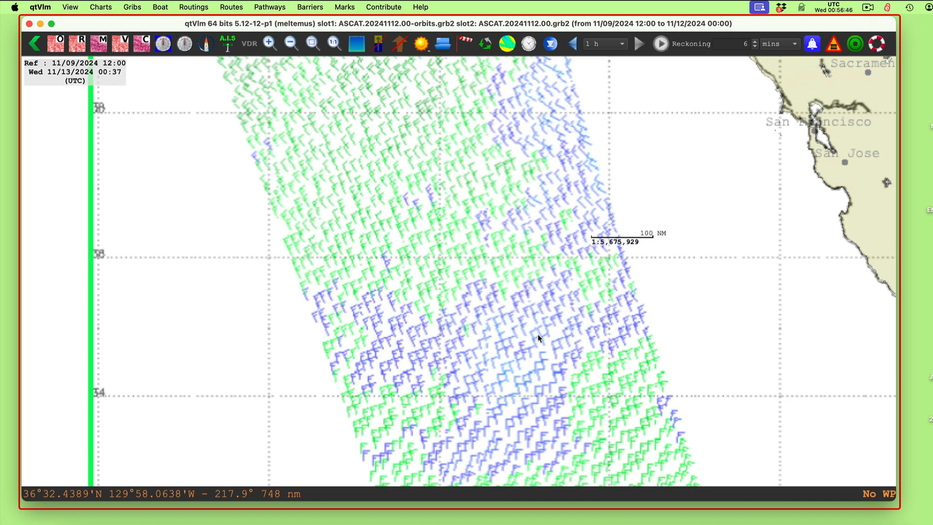
{"action": "scroll", "coordinate": [536, 339], "scroll_direction": "up", "scroll_amount": 2}
{"action": "scroll", "coordinate": [535, 341], "scroll_direction": "down", "scroll_amount": 1}
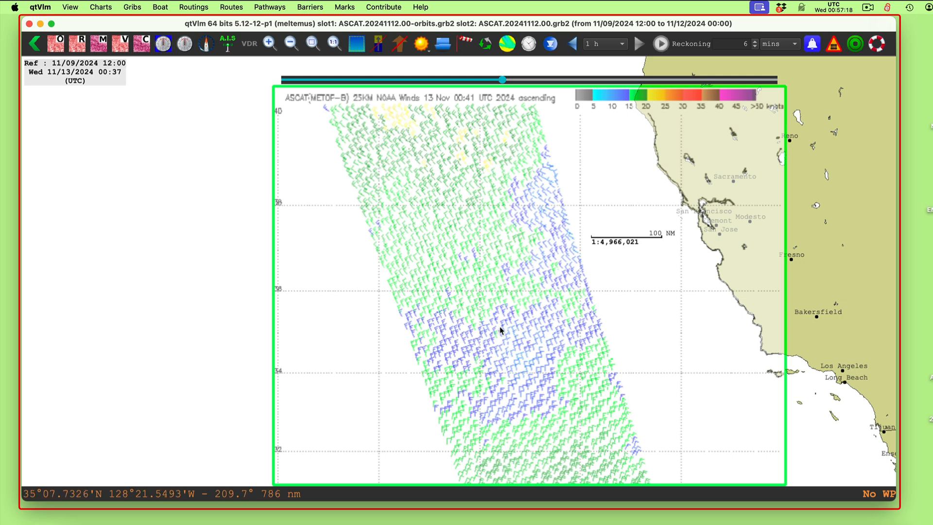
Examine the full San Francisco ASCAT B Ascending swath, its wind speed patterns and the pass times along its lower edge
{"action": "scroll", "coordinate": [457, 358], "scroll_direction": "up", "scroll_amount": 2}
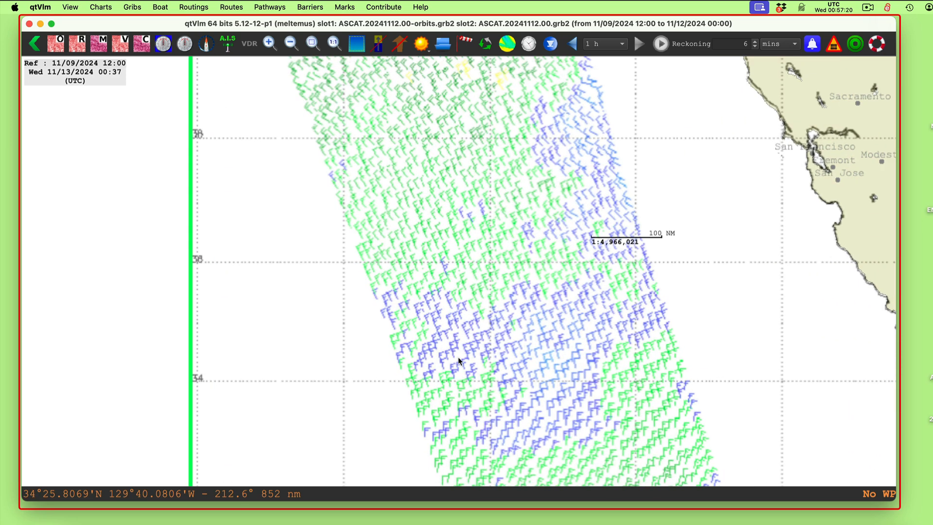
{"action": "scroll", "coordinate": [478, 382], "scroll_direction": "down", "scroll_amount": 2}
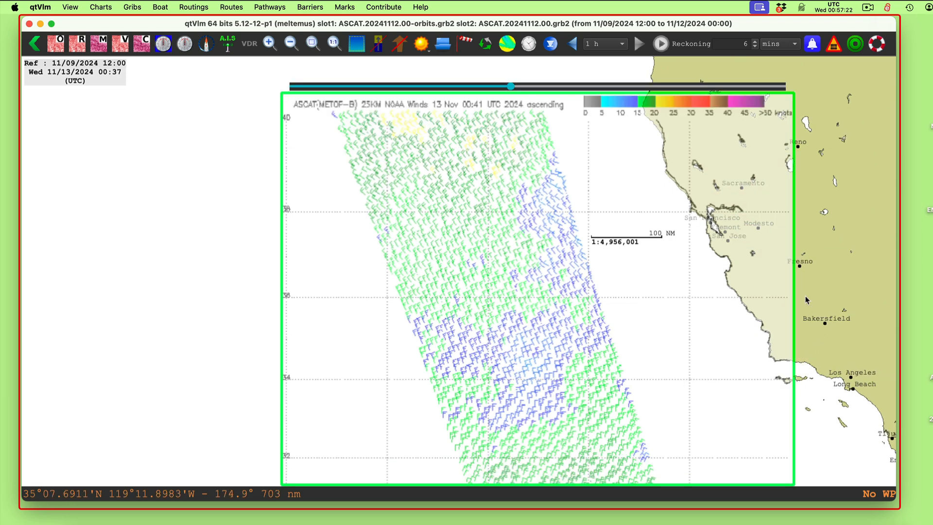
{"action": "scroll", "coordinate": [460, 333], "scroll_direction": "up", "scroll_amount": 1}
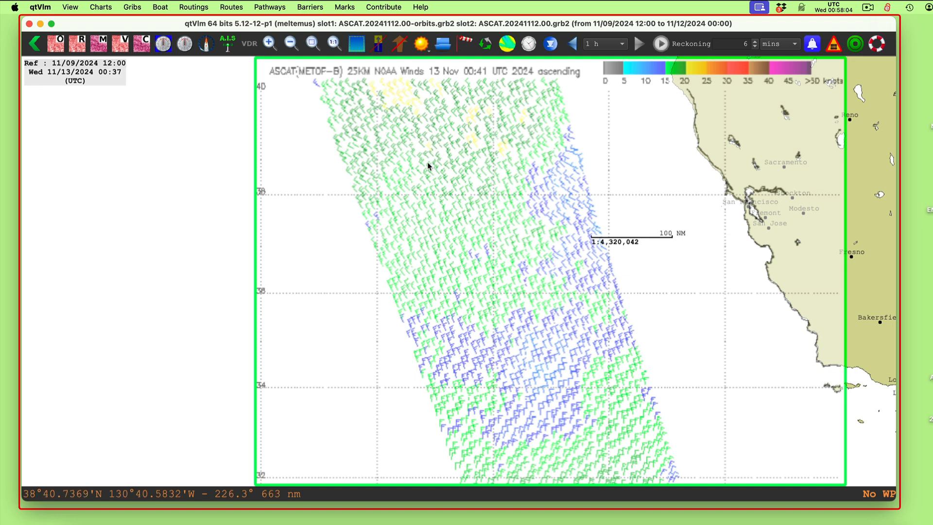
{"action": "scroll", "coordinate": [458, 193], "scroll_direction": "up", "scroll_amount": 1}
{"action": "scroll", "coordinate": [458, 191], "scroll_direction": "down", "scroll_amount": 1}
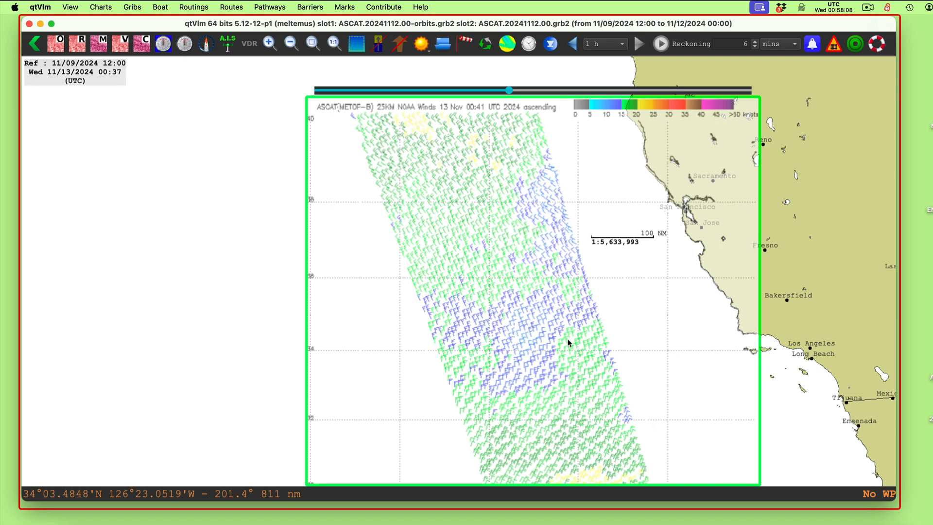
{"action": "scroll", "coordinate": [567, 342], "scroll_direction": "up", "scroll_amount": 4}
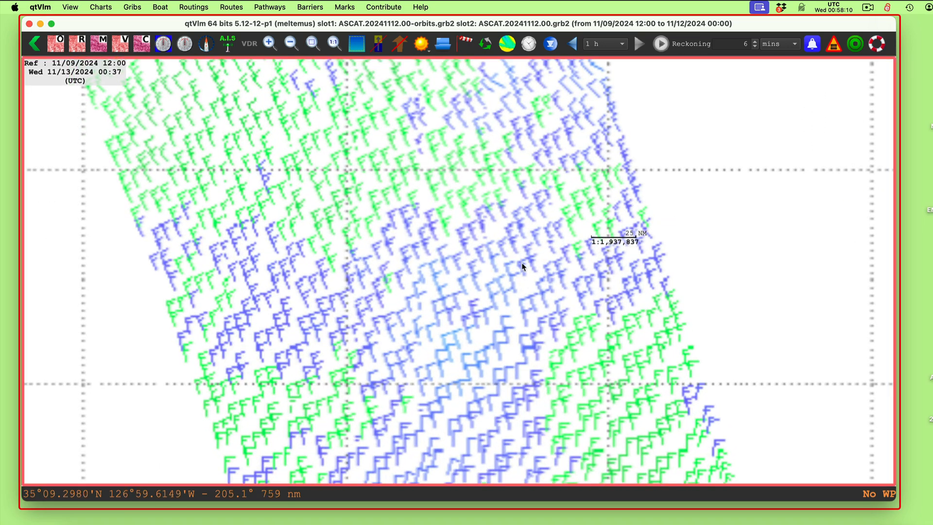
{"action": "left_click_drag", "start_coordinate": [761, 408], "coordinate": [730, 285]}
{"action": "scroll", "coordinate": [569, 312], "scroll_direction": "down", "scroll_amount": 1}
{"action": "scroll", "coordinate": [569, 312], "scroll_direction": "down", "scroll_amount": 3}
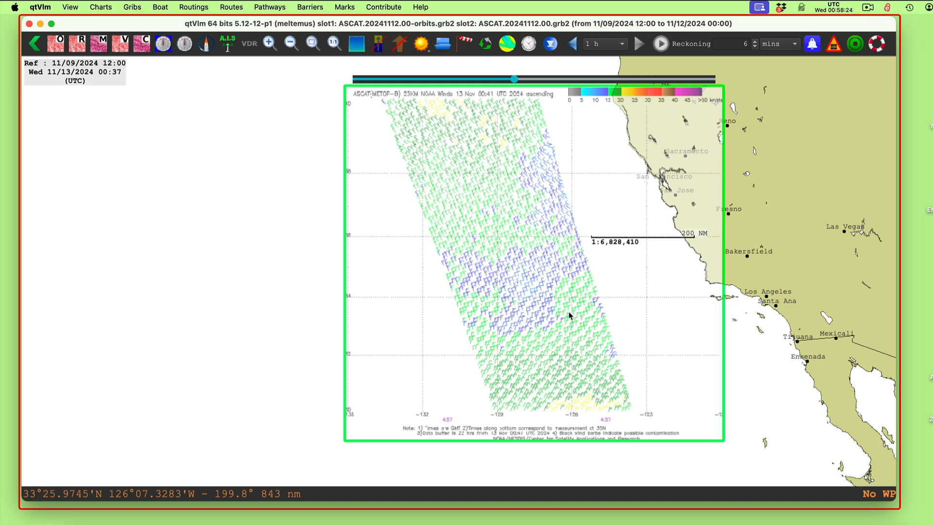
Activate the San Francisco ASCAT B Descending image in slot 3, show it on the chart, and examine its two swaths and pass times
{"action": "double_click", "coordinate": [569, 314]}
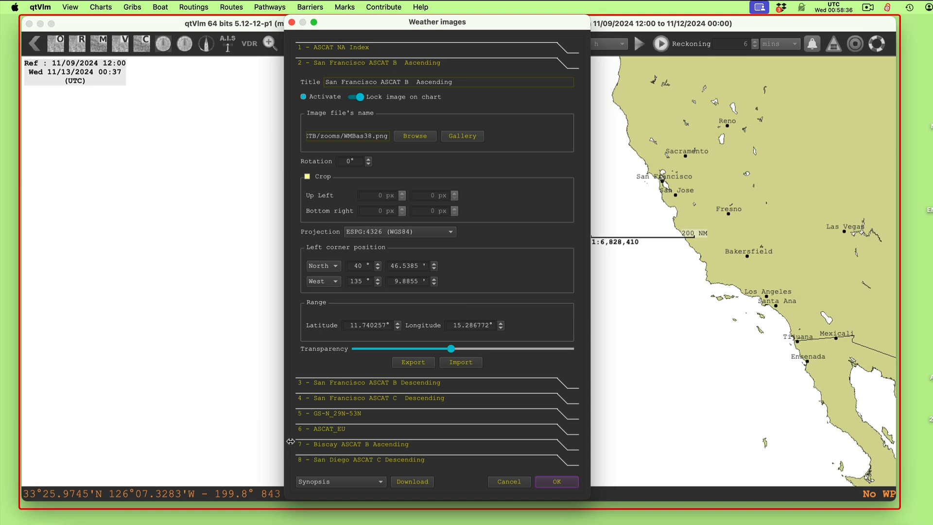
{"action": "left_click", "coordinate": [353, 386]}
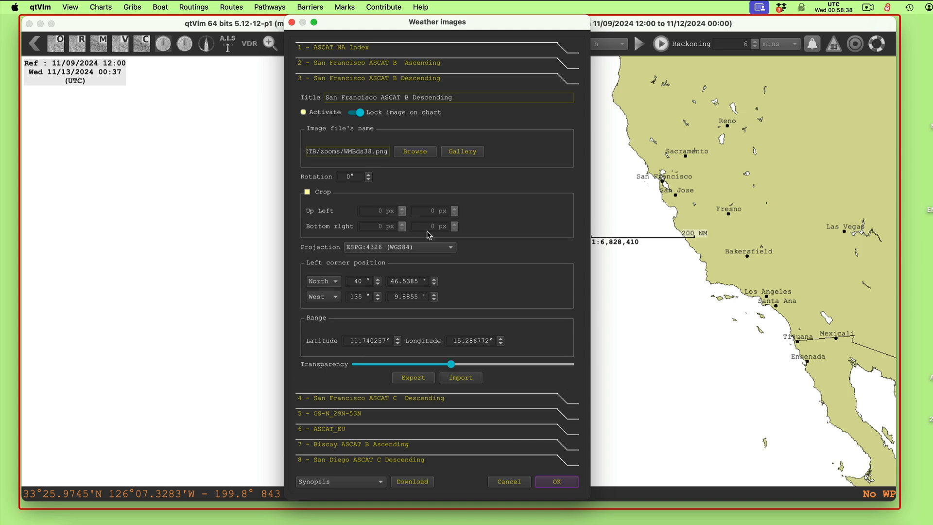
{"action": "left_click", "coordinate": [315, 114]}
{"action": "left_click", "coordinate": [563, 483]}
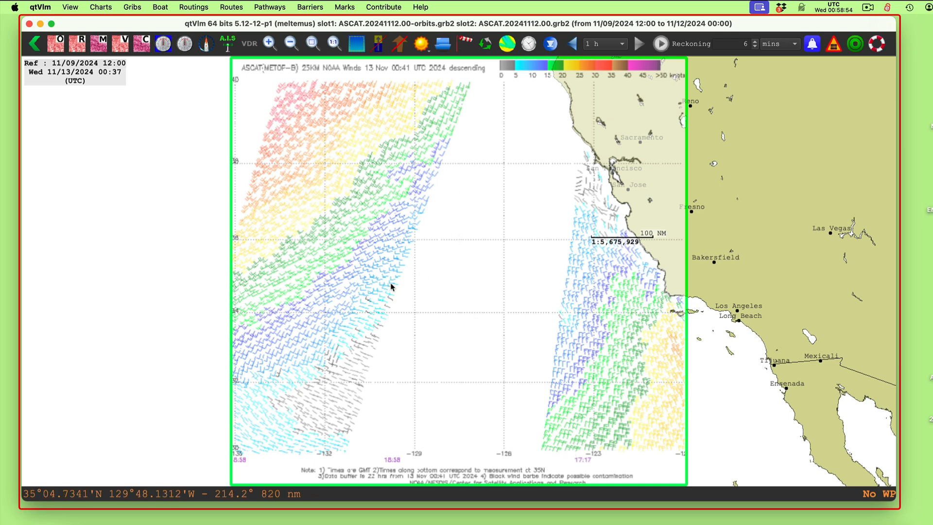
{"action": "scroll", "coordinate": [384, 265], "scroll_direction": "up", "scroll_amount": 3}
{"action": "scroll", "coordinate": [396, 295], "scroll_direction": "down", "scroll_amount": 3}
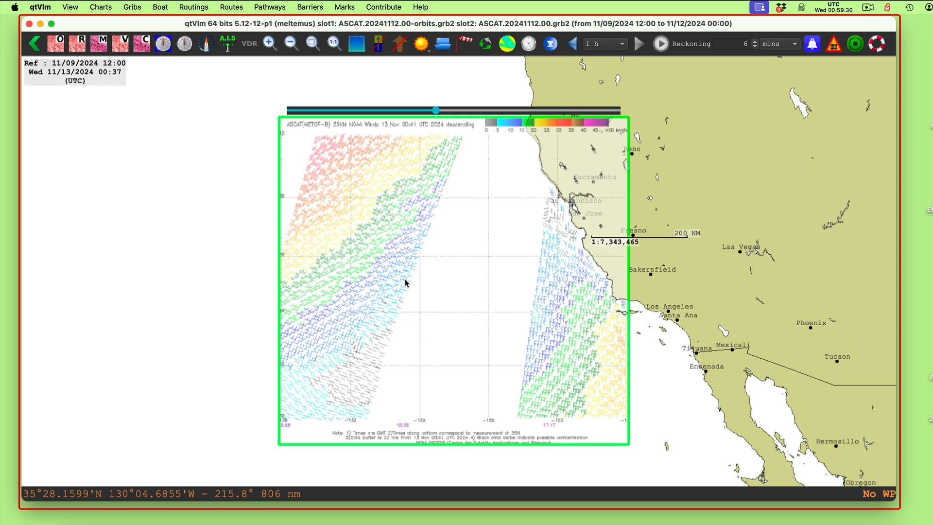
{"action": "scroll", "coordinate": [389, 288], "scroll_direction": "up", "scroll_amount": 3}
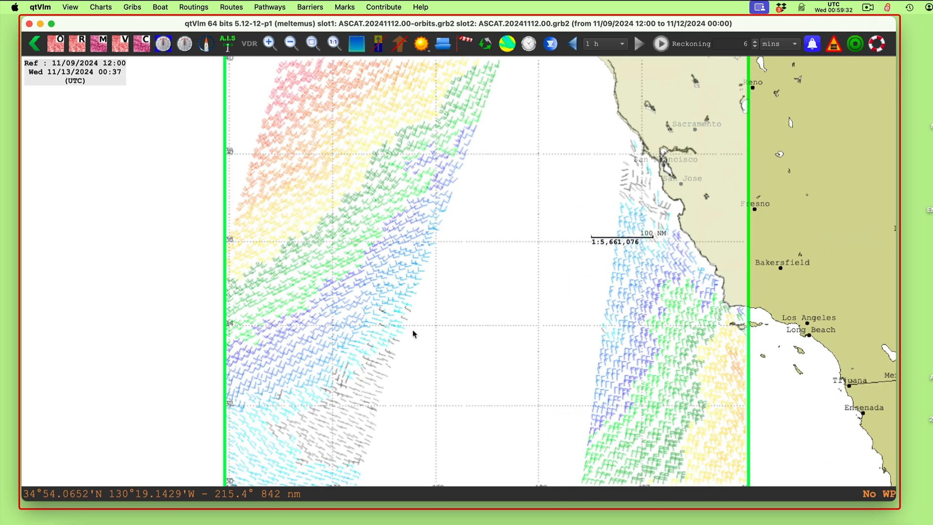
{"action": "scroll", "coordinate": [413, 333], "scroll_direction": "up", "scroll_amount": 1}
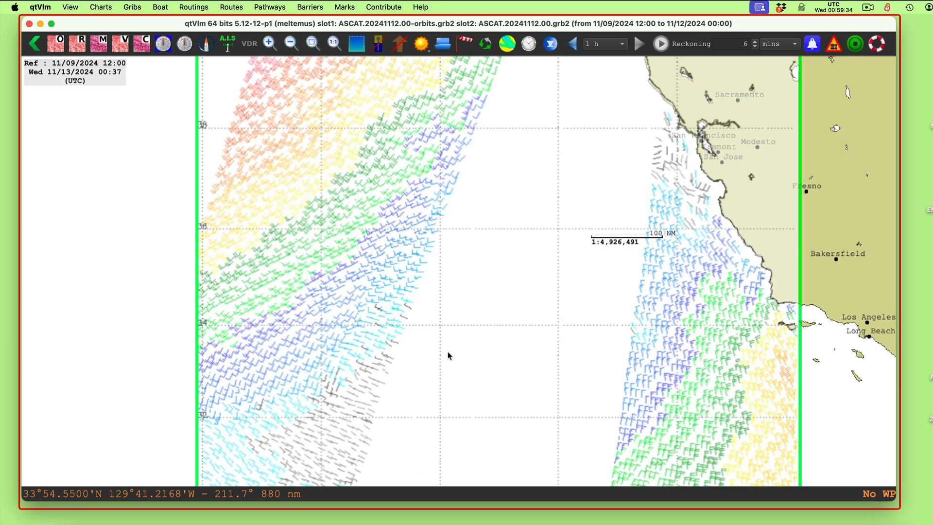
{"action": "scroll", "coordinate": [410, 360], "scroll_direction": "down", "scroll_amount": 3}
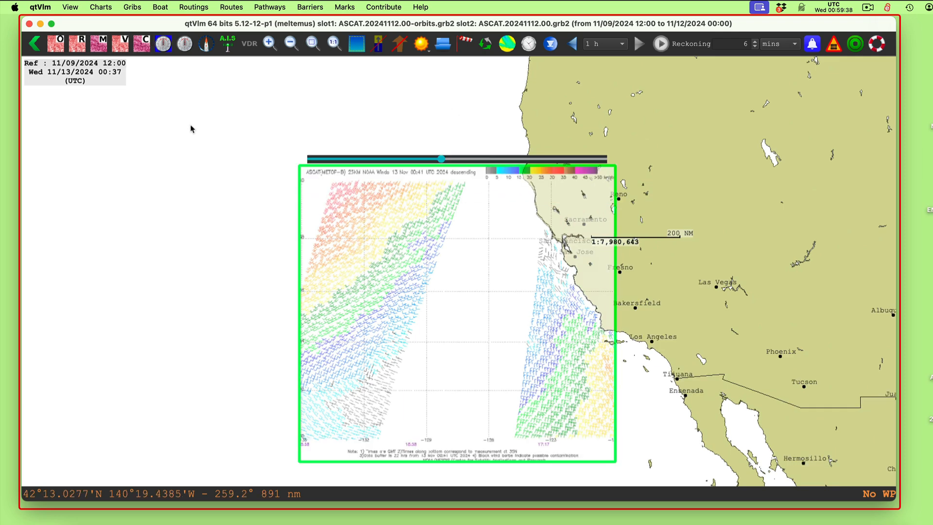
Activate the San Francisco ASCAT C Descending image in slot 4, show it on the chart, and examine its wind barbs close up
{"action": "key", "text": "super+w"}
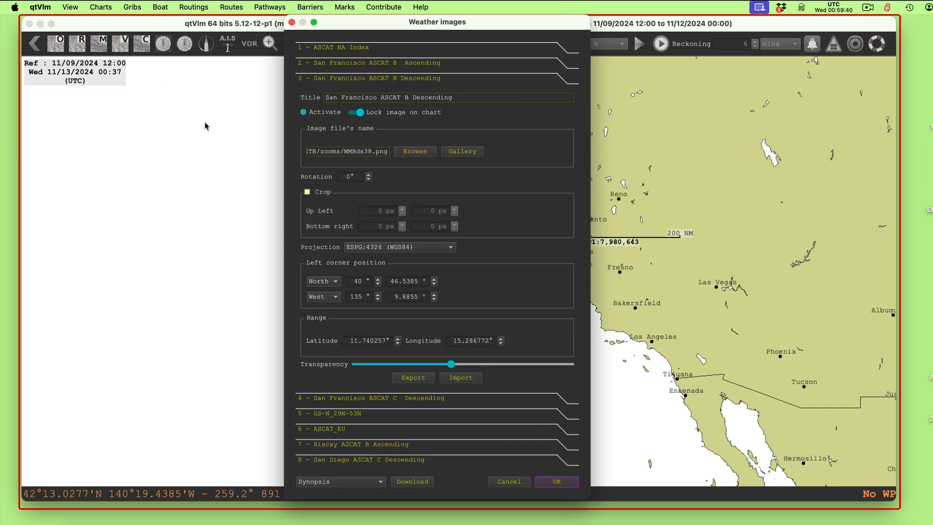
{"action": "left_click", "coordinate": [348, 401]}
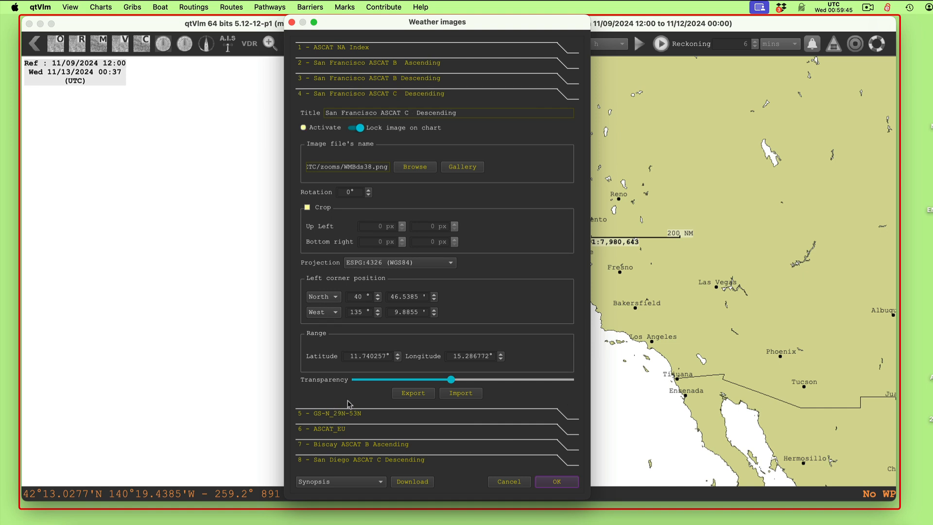
{"action": "left_click", "coordinate": [314, 125]}
{"action": "left_click", "coordinate": [559, 482]}
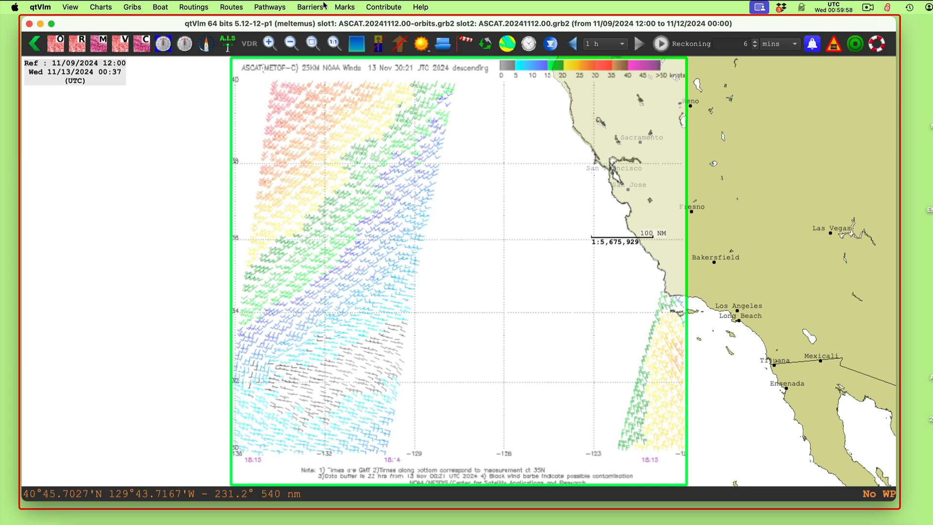
{"action": "scroll", "coordinate": [508, 348], "scroll_direction": "down", "scroll_amount": 1}
{"action": "scroll", "coordinate": [509, 345], "scroll_direction": "up", "scroll_amount": 2}
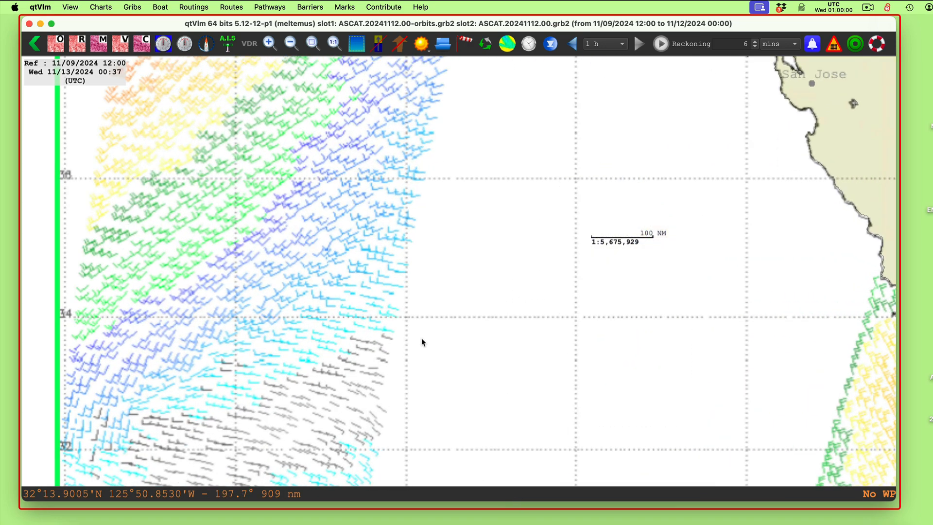
{"action": "scroll", "coordinate": [421, 340], "scroll_direction": "down", "scroll_amount": 1}
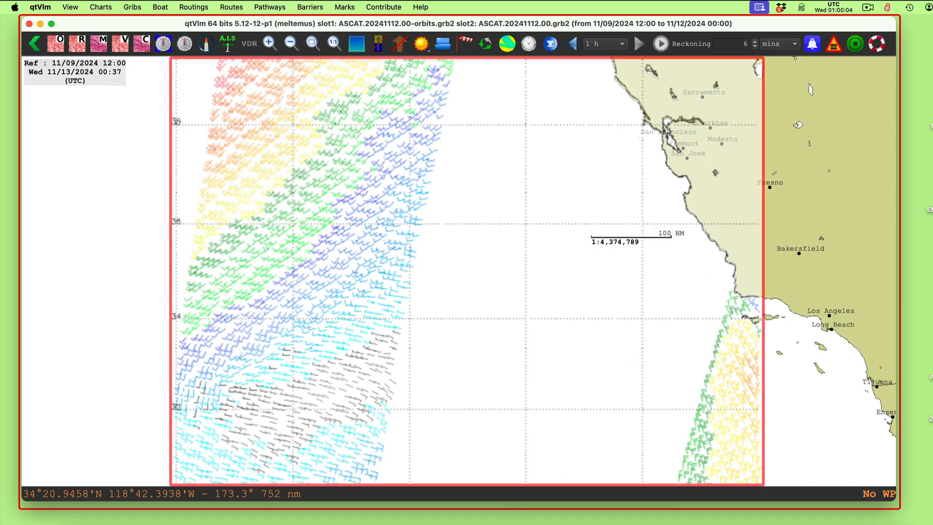
Switch to TextEdit and compare the San Francisco and Biscay index times with the individual ASCAT pass times in pass time summaries.rtf
{"action": "key", "text": "super+Tab"}
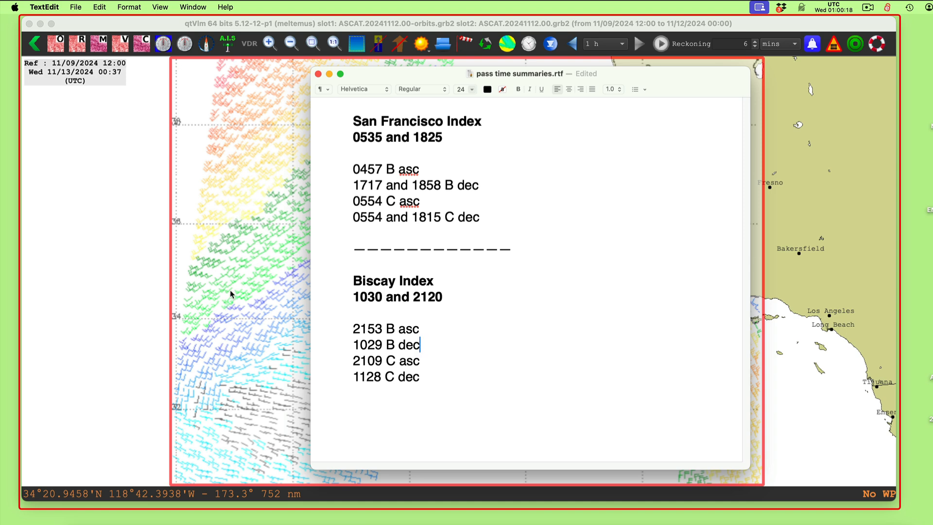
{"action": "left_click_drag", "start_coordinate": [413, 77], "coordinate": [675, 117]}
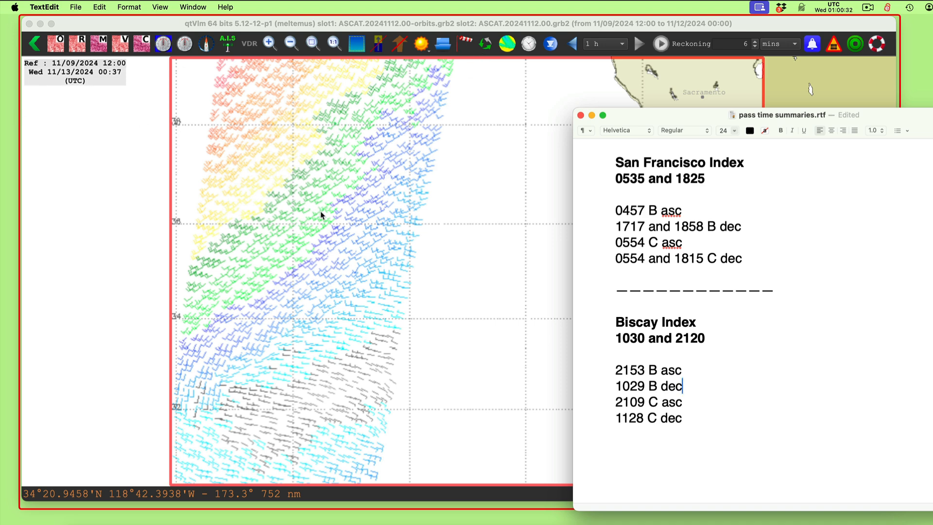
{"action": "scroll", "coordinate": [324, 312], "scroll_direction": "down", "scroll_amount": 3}
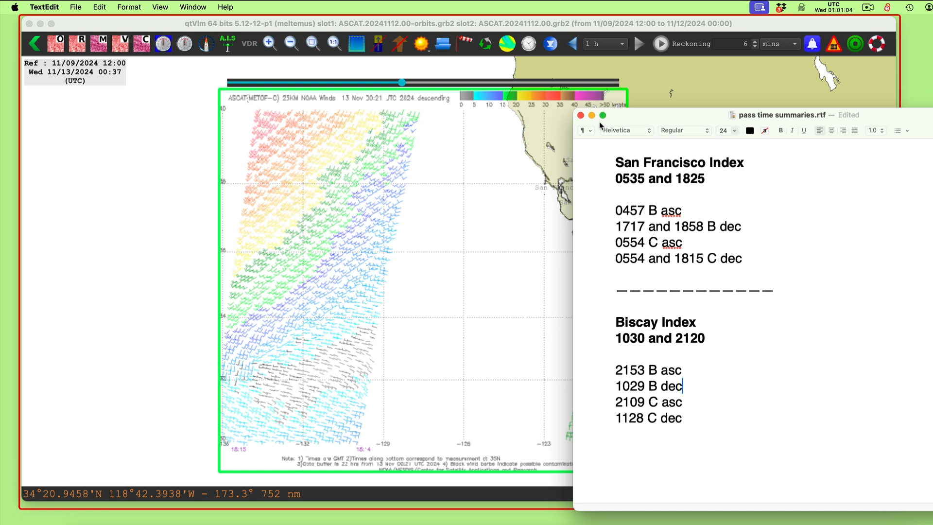
{"action": "left_click_drag", "start_coordinate": [631, 121], "coordinate": [585, 71]}
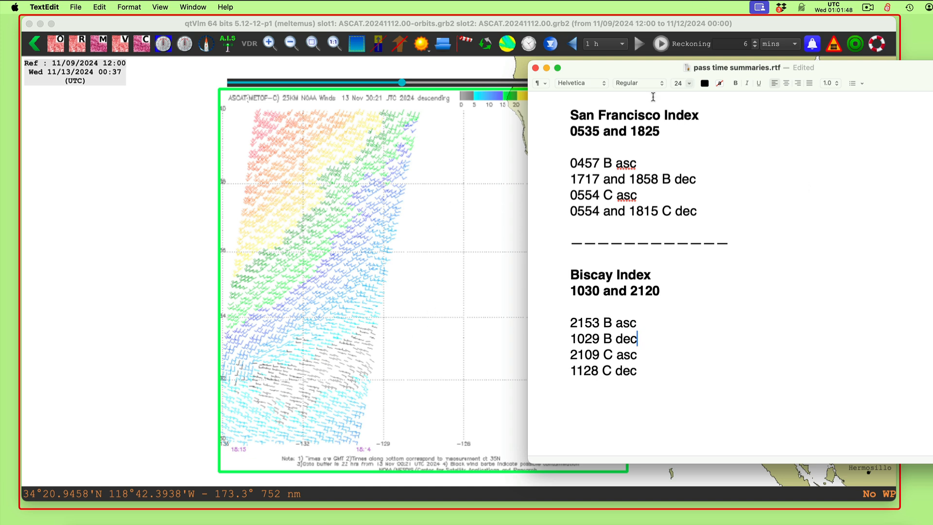
{"action": "left_click_drag", "start_coordinate": [636, 70], "coordinate": [367, 82]}
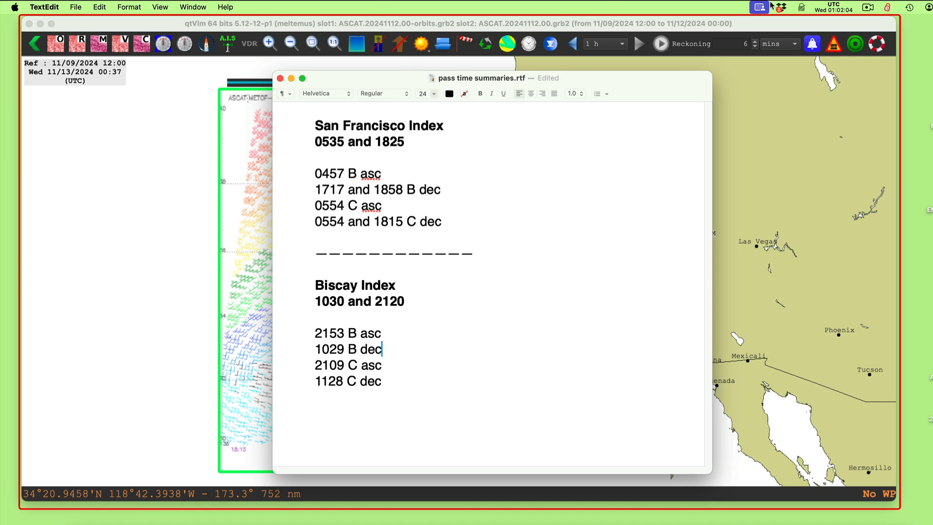
{"action": "left_click", "coordinate": [869, 7]}
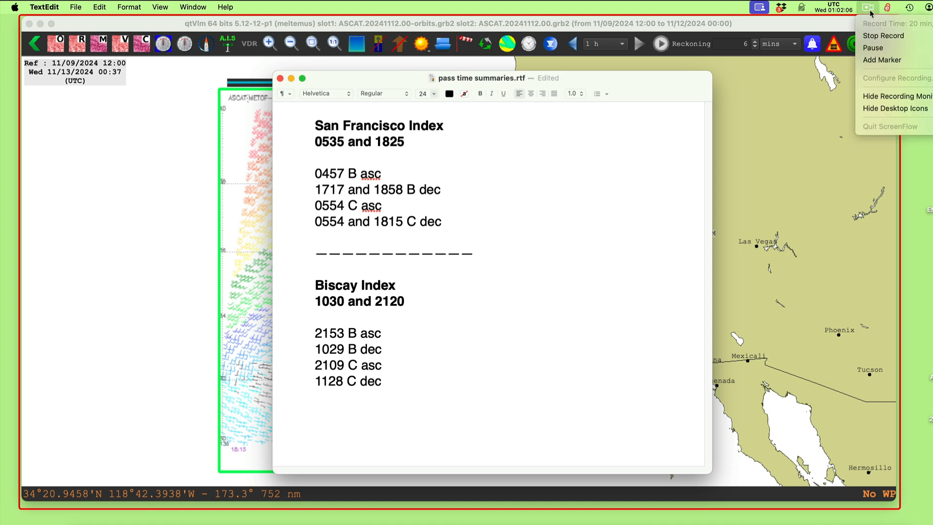